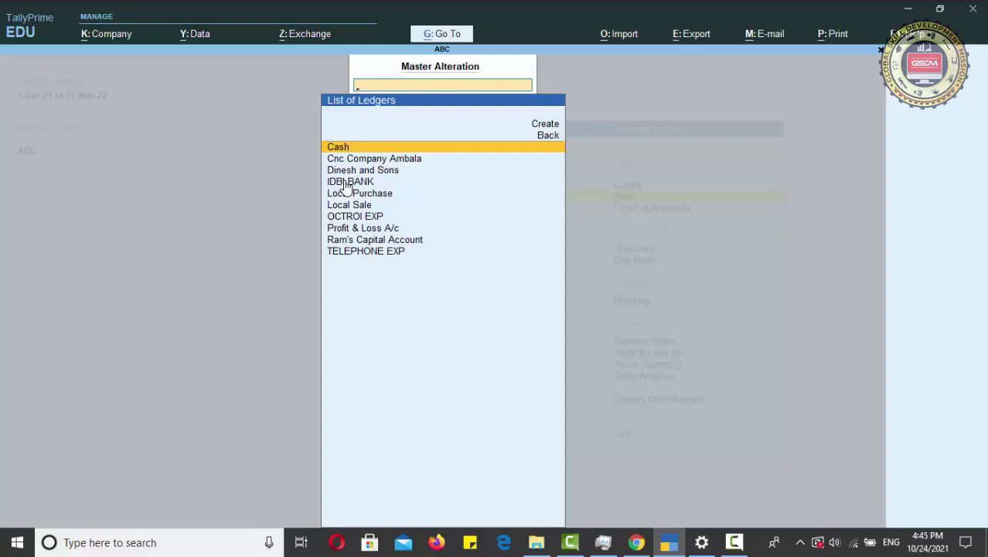
Leave the ledger alteration list and start a new ledger named Rent Received, without an alias
key(Escape)
key(Escape)
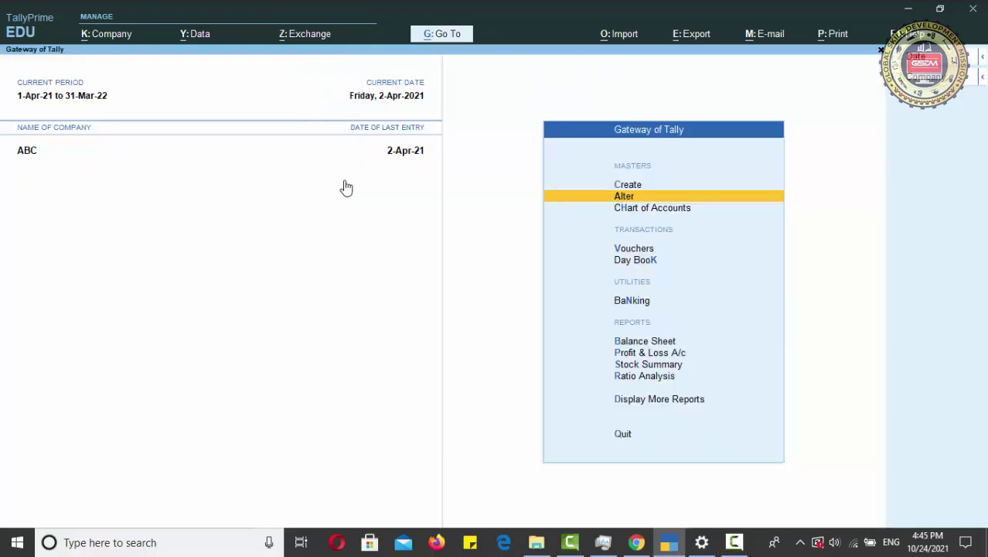
key(Up)
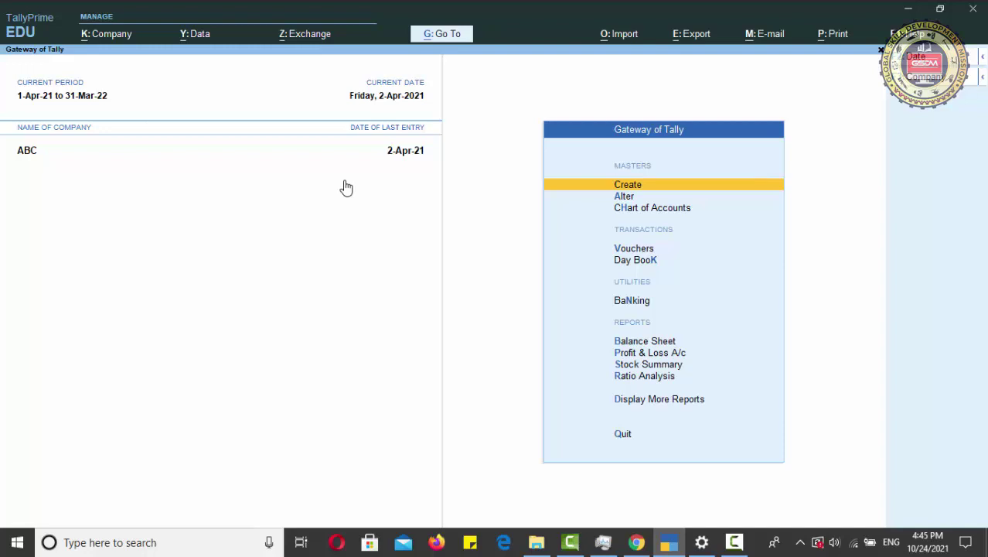
key(Return)
key(Down)
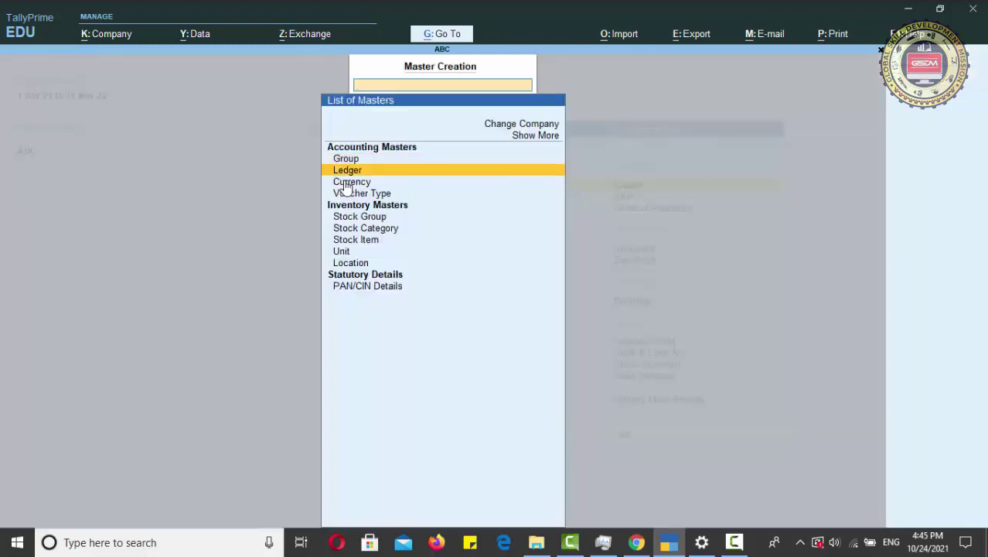
key(Return)
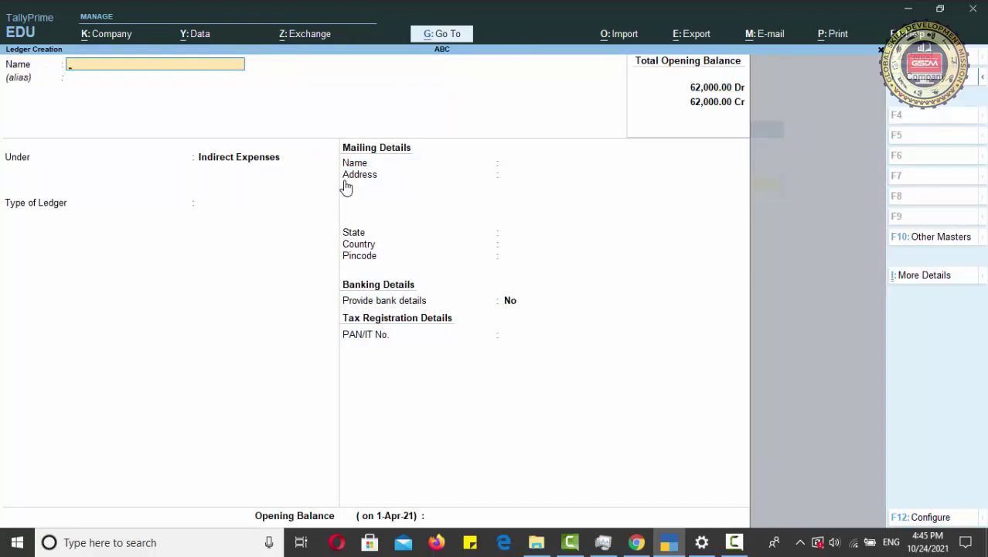
text(Rent Received)
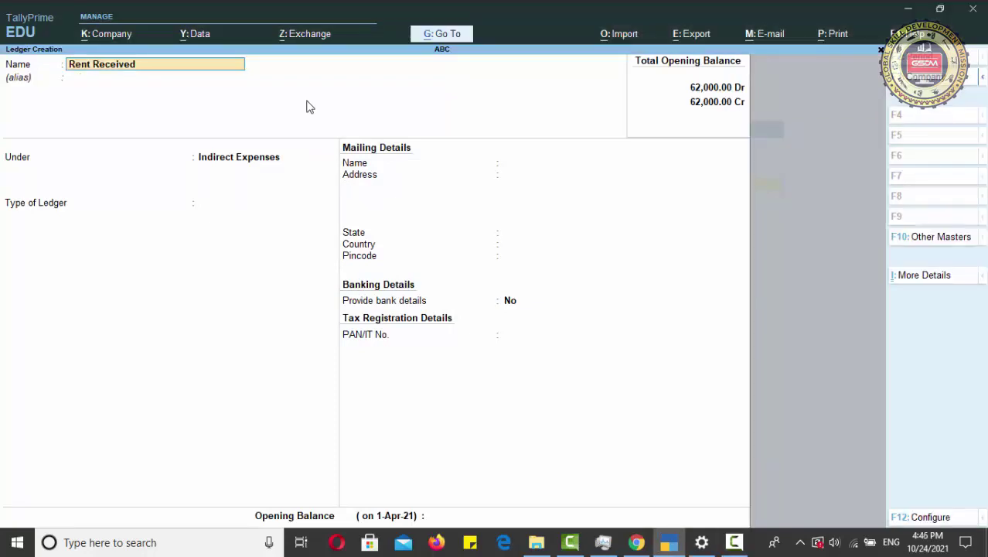
key(Return)
key(Return)
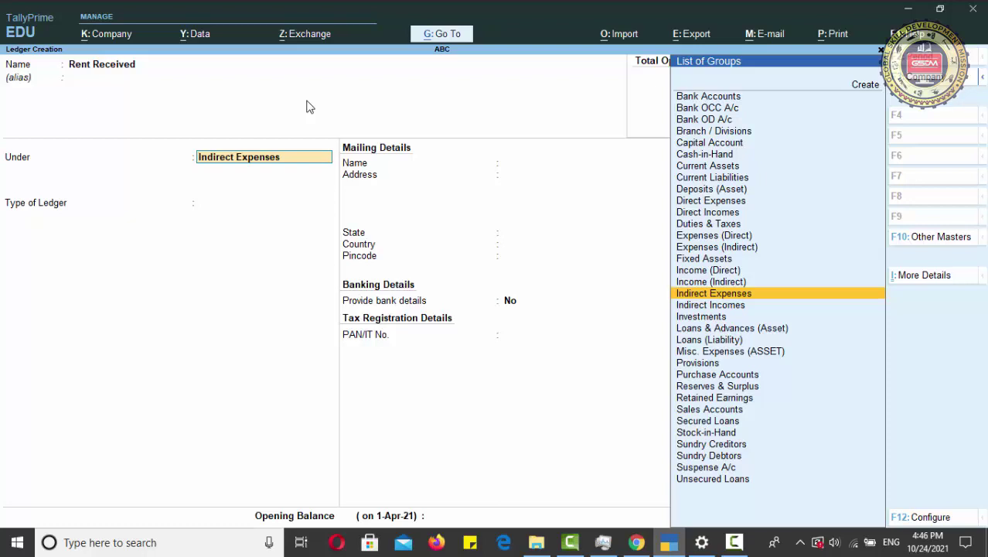
Place the ledger under Indirect Incomes with ledger type Not Applicable, no bank details and no opening balance, and save it
key(Down)
key(Return)
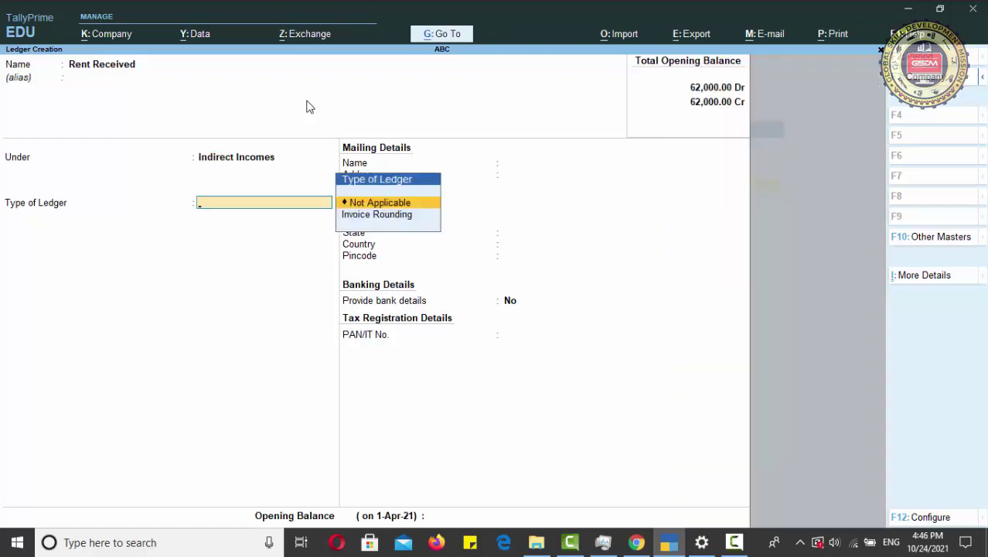
key(Return)
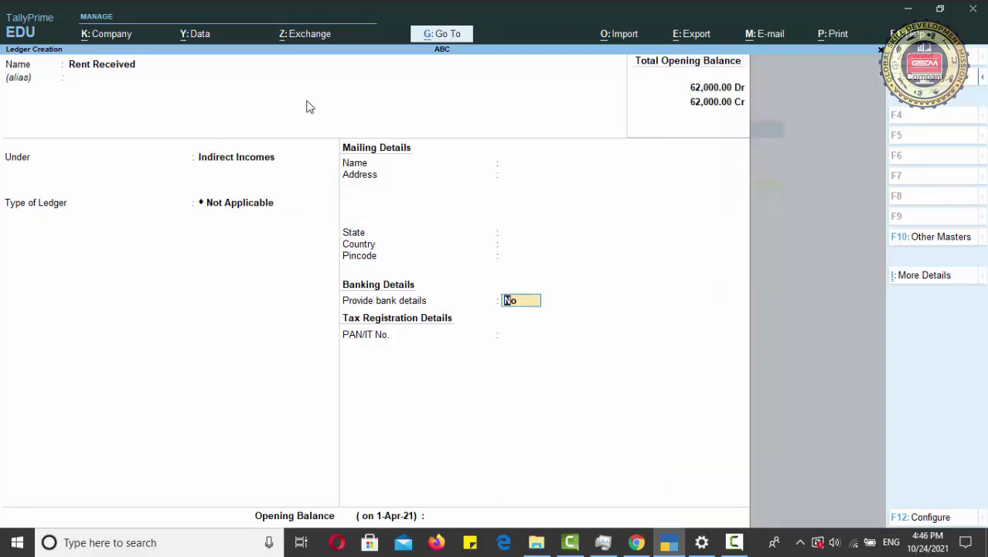
key(Return)
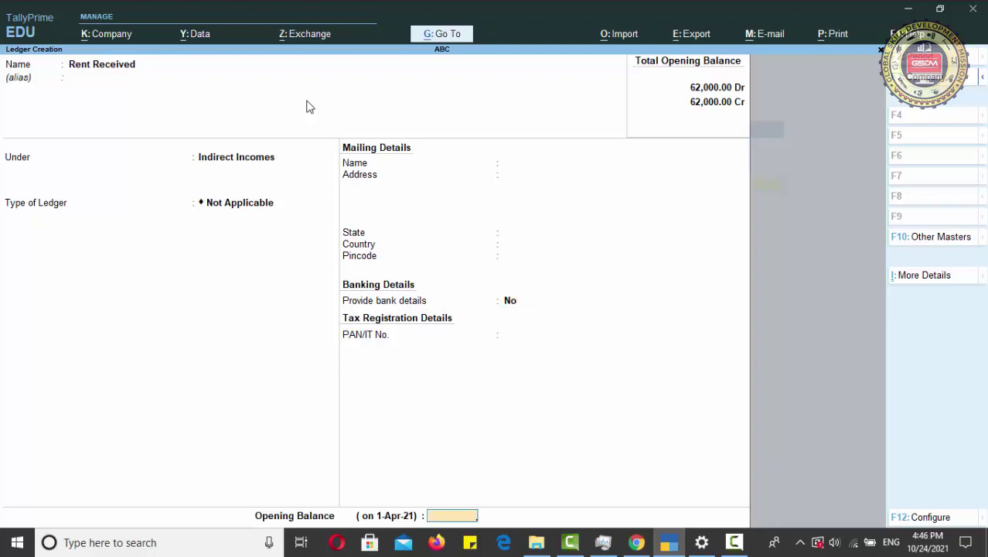
key(Return)
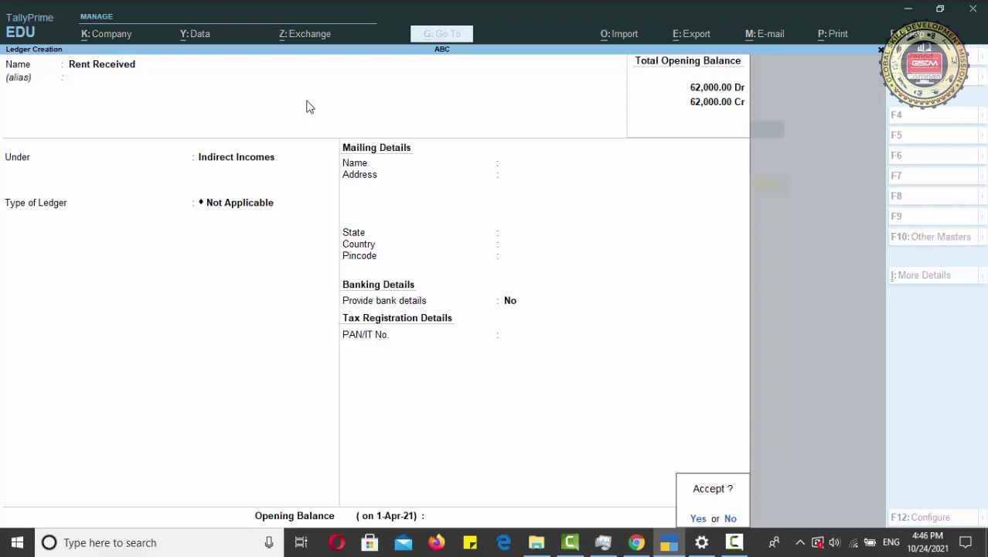
key(Return)
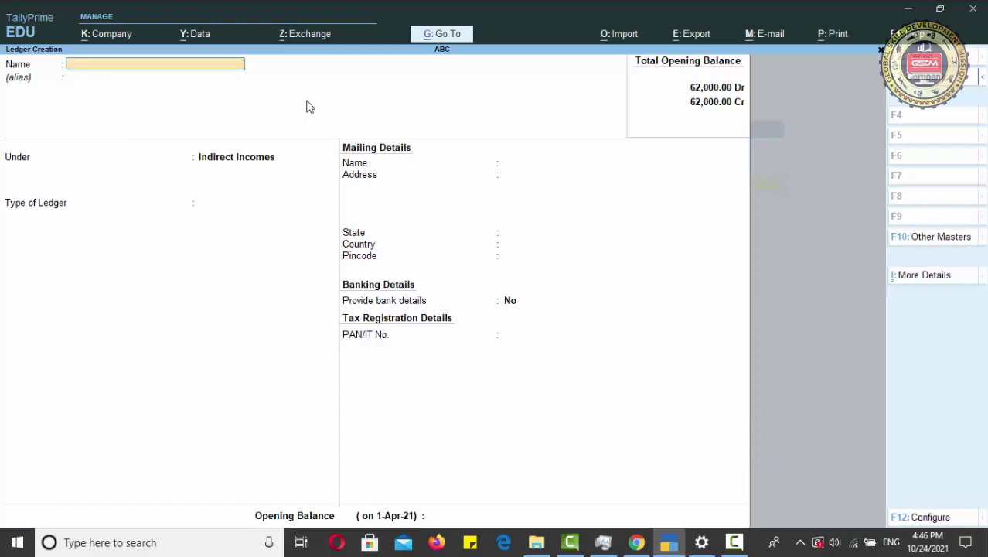
Examine the company's list of ledgers available for alteration, looking for Rent Received, and return to the Gateway of Tally
key(Escape)
key(Return)
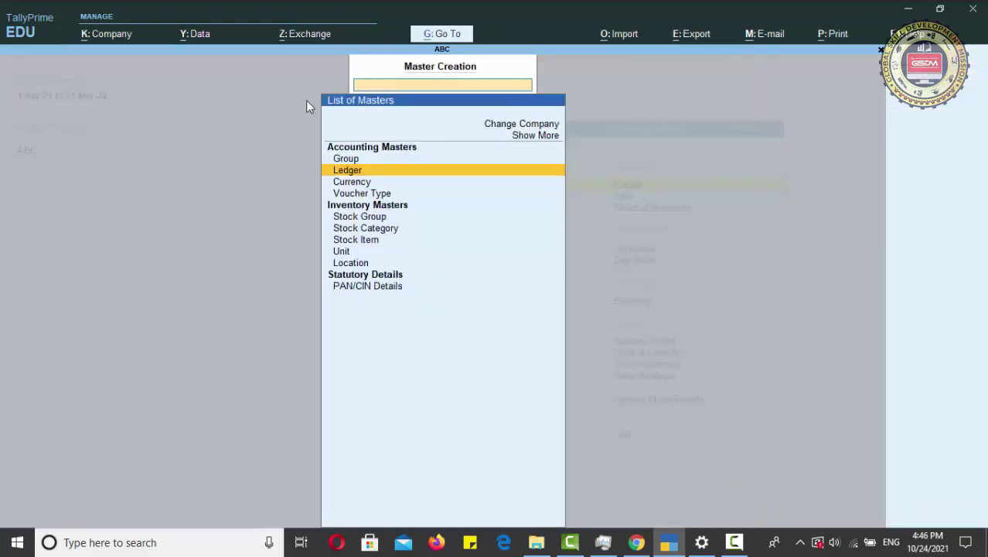
key(Escape)
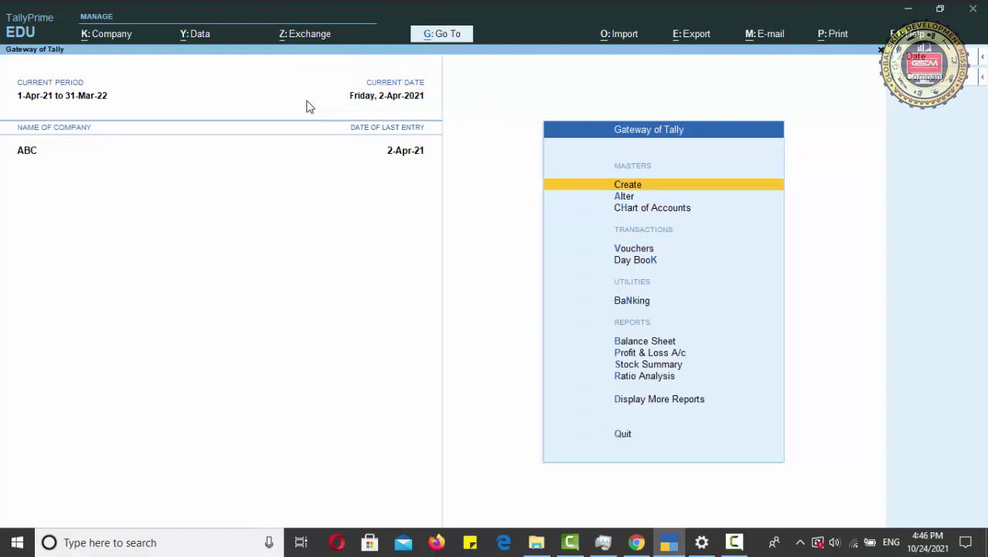
key(a)
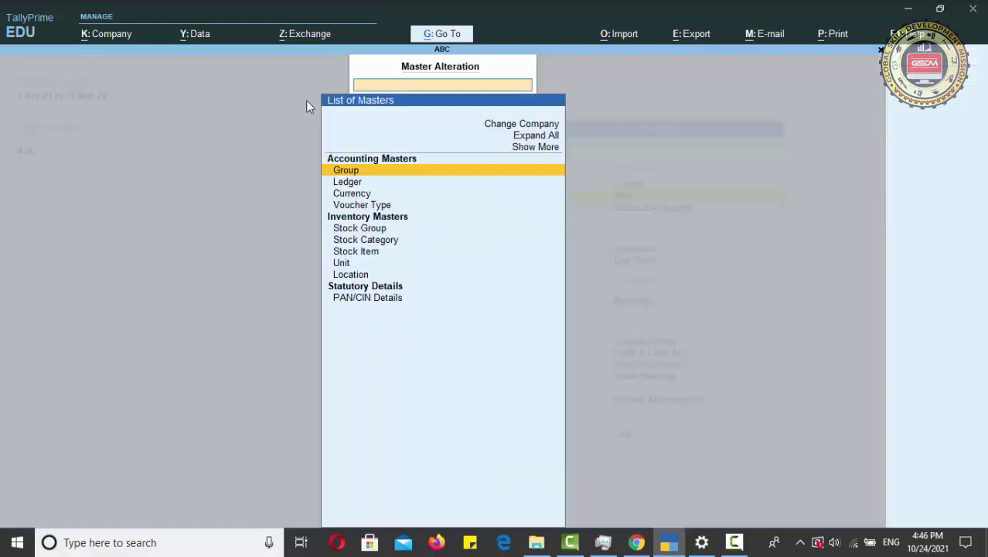
key(Down)
key(Return)
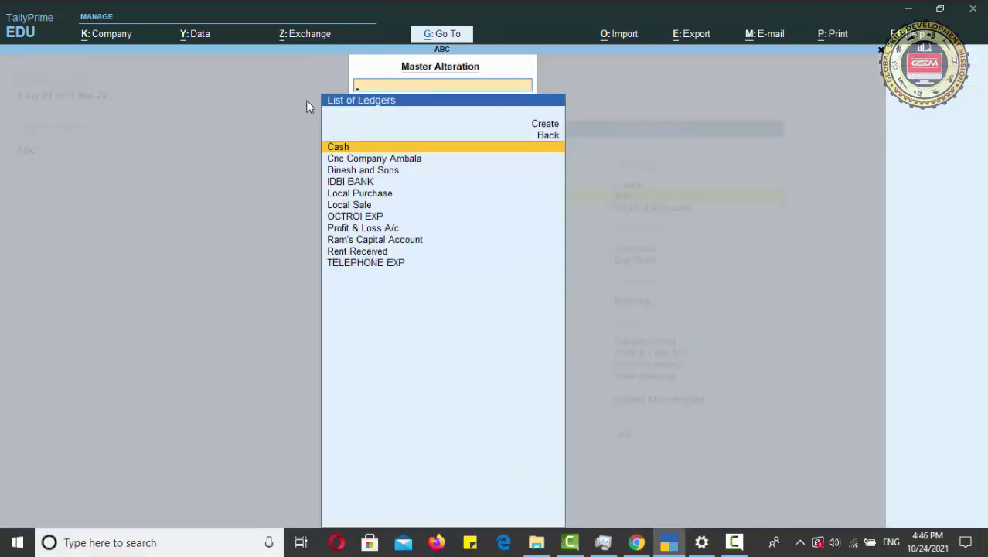
key(Down)
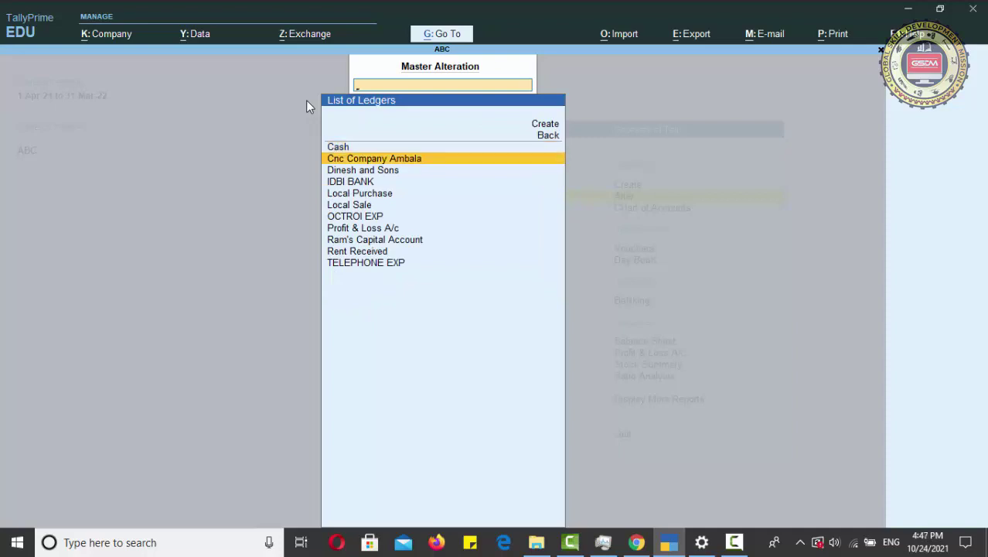
key(Down)
key(Down)
key(Down)
key(Down)
key(Down)
key(Down)
key(Down)
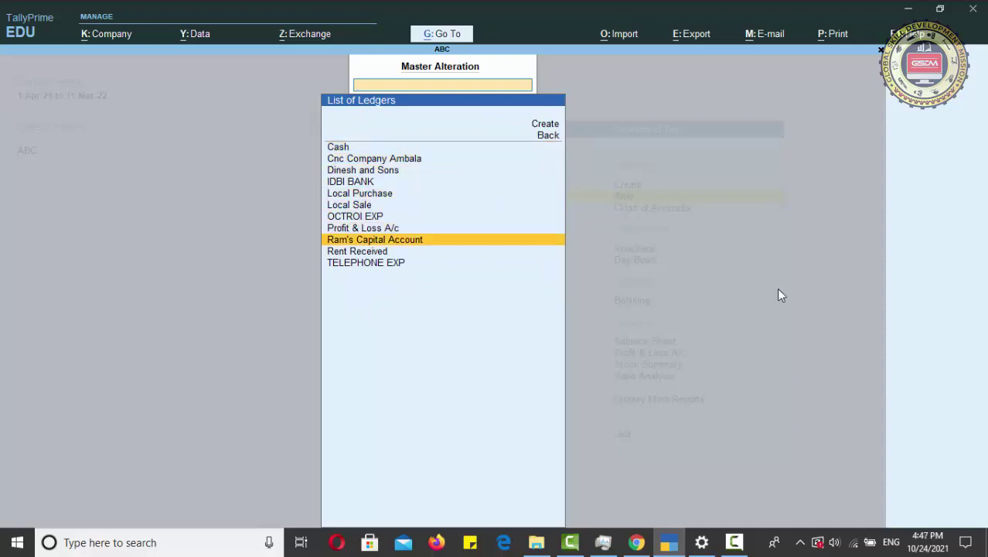
key(Down)
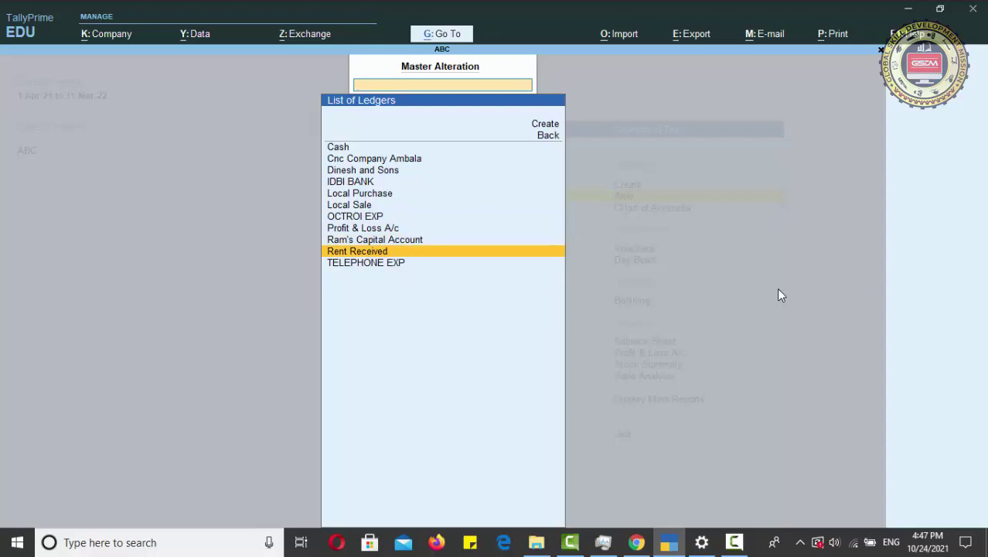
key(Escape)
key(Escape)
key(Escape)
key(Escape)
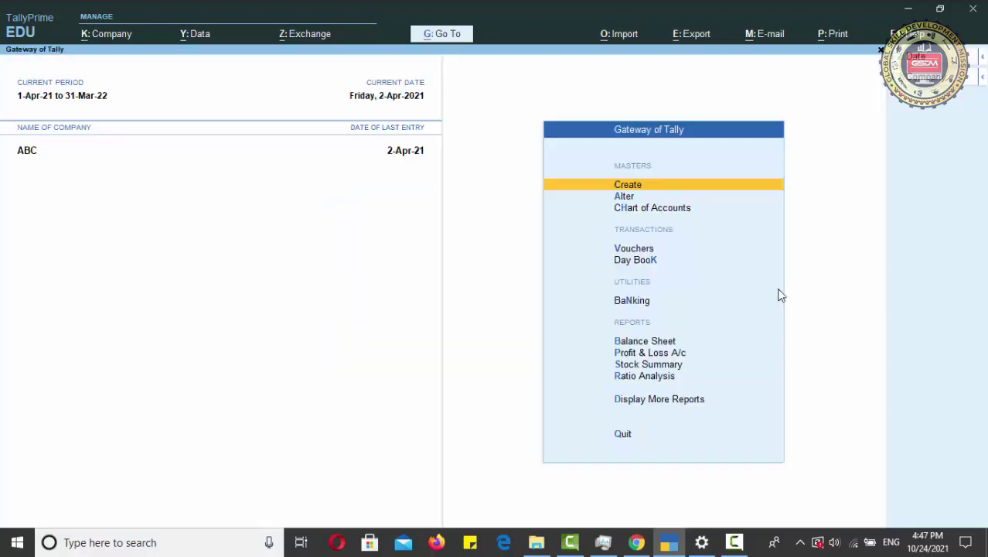
Start a new receipt voucher from the accounting vouchers
key(Down)
key(Down)
key(Down)
key(Down)
key(Up)
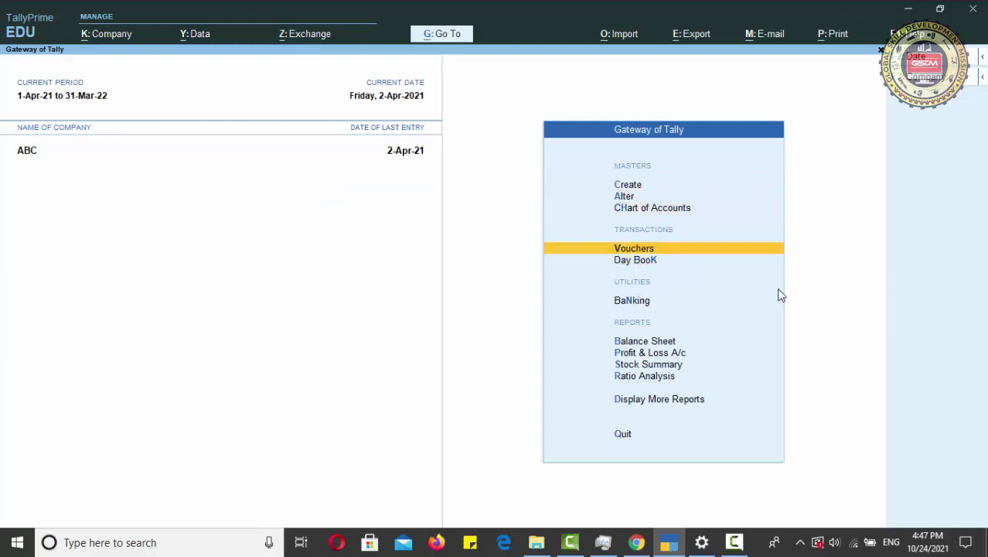
key(Return)
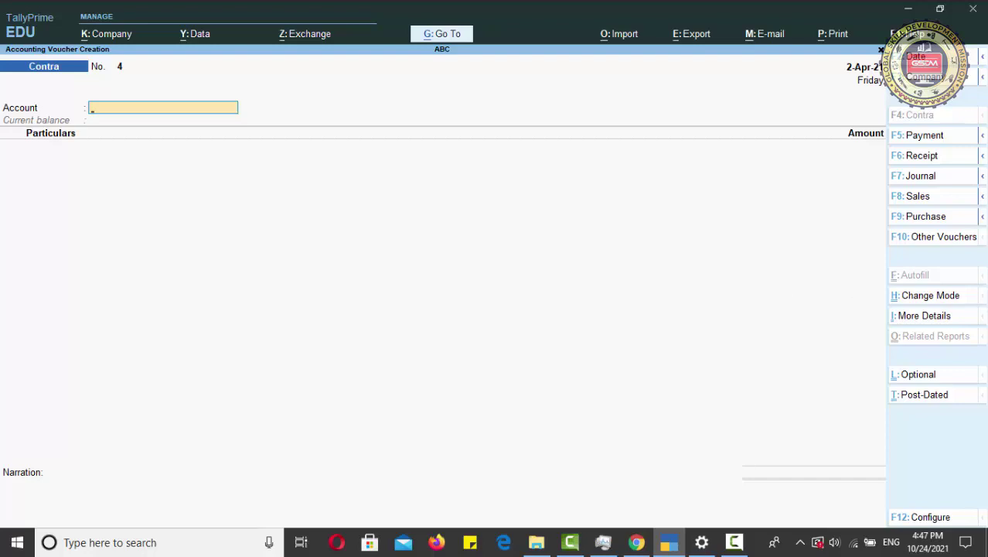
click(924, 157)
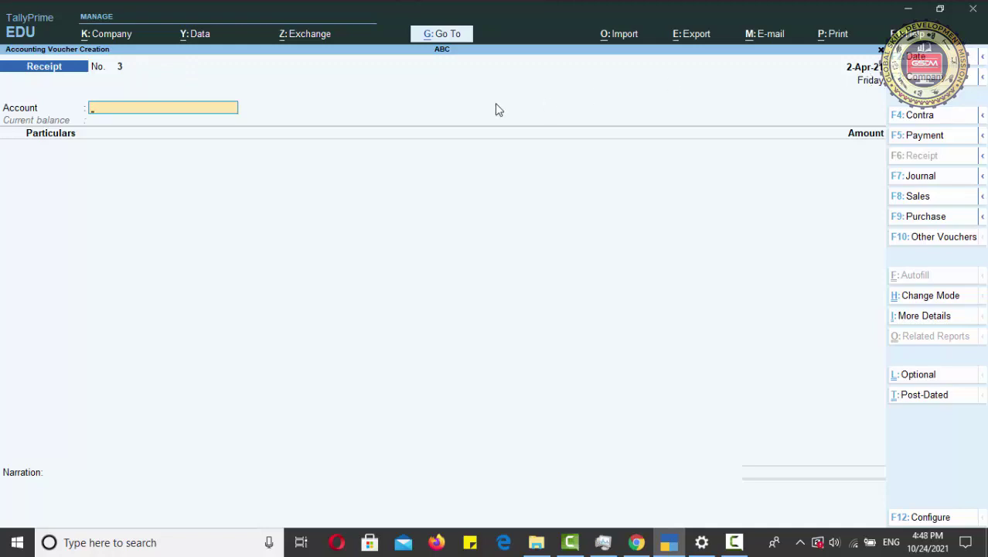
Set the receipt's account to Cash and enter Rent Received for 2,000 under the particulars
key(Return)
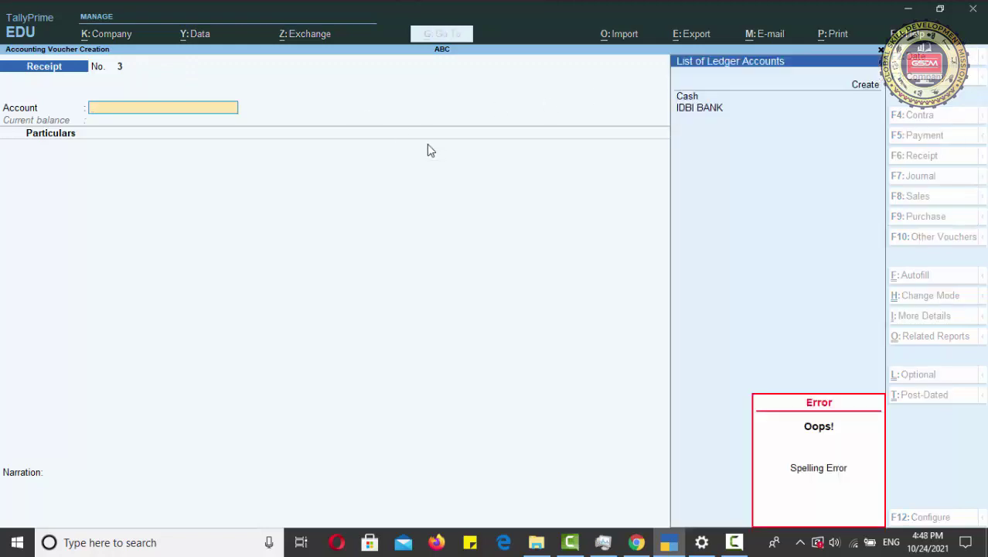
key(Return)
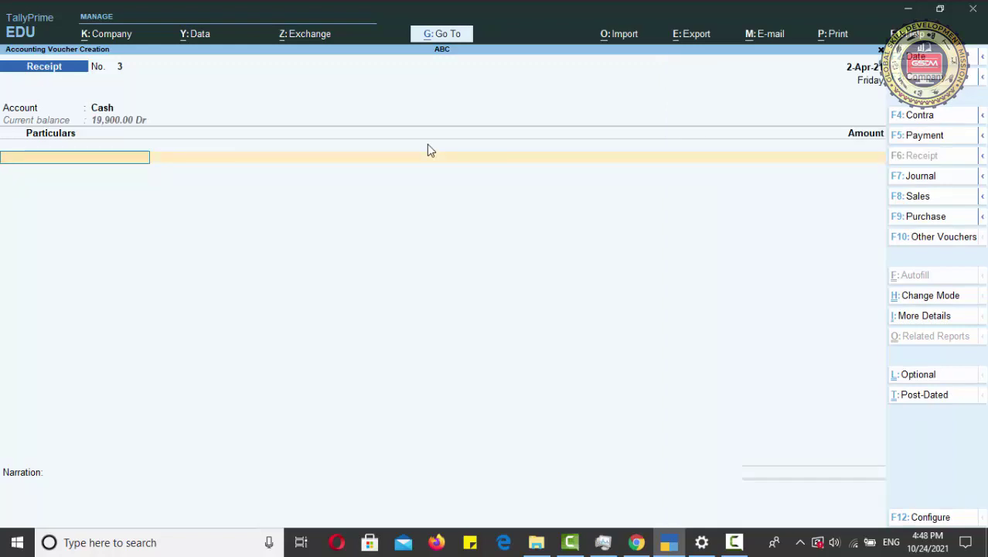
text(Ren)
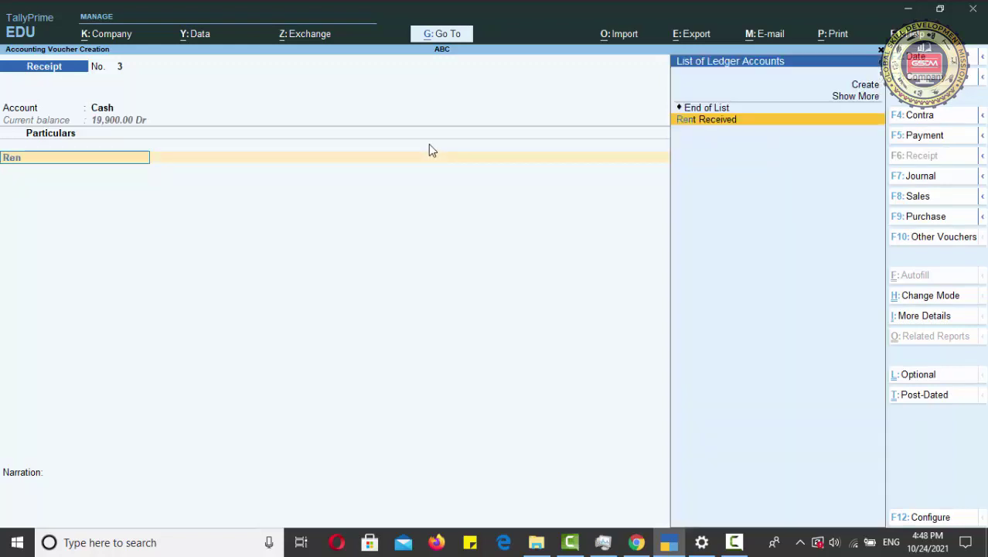
key(Return)
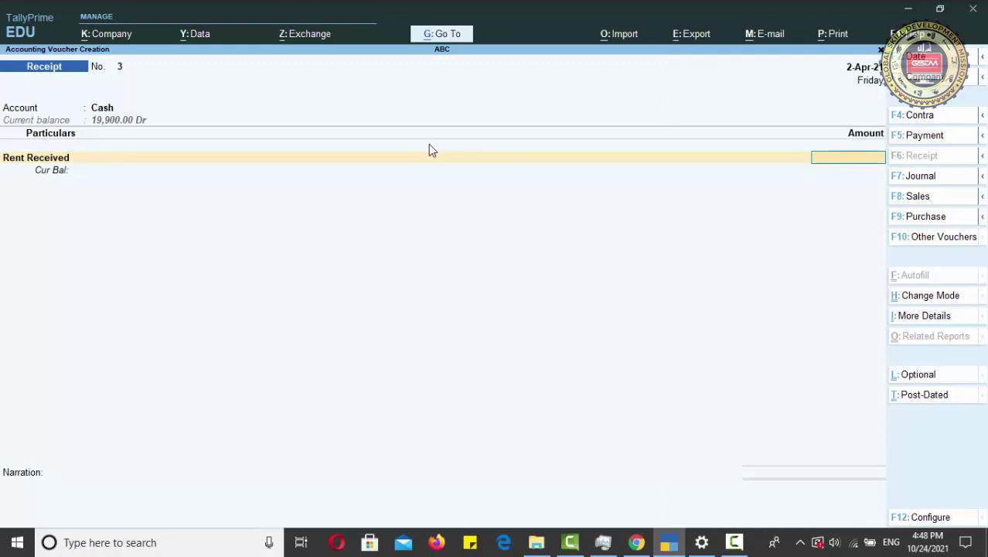
text(2,)
text(000)
key(Return)
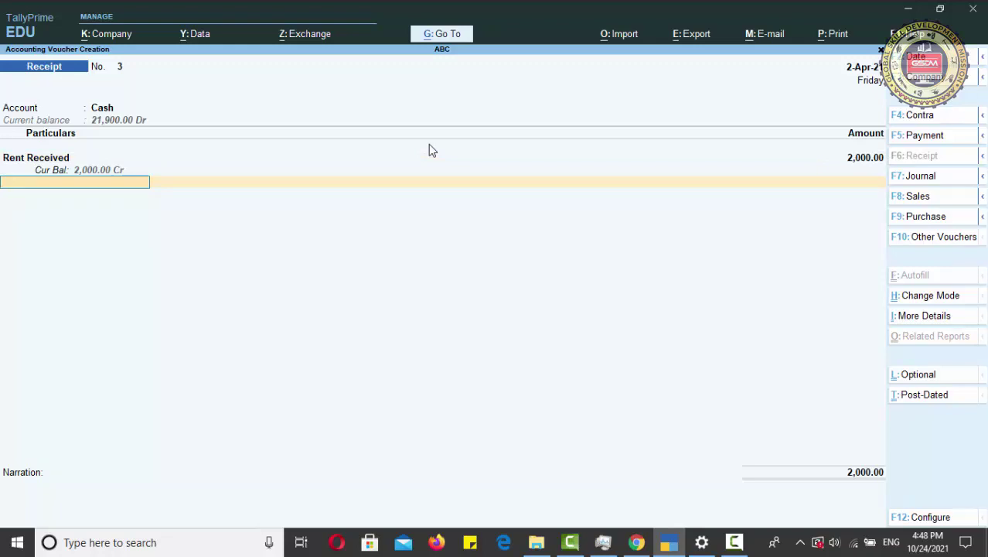
Add the narration "rent received from abc" and save the receipt voucher
key(Return)
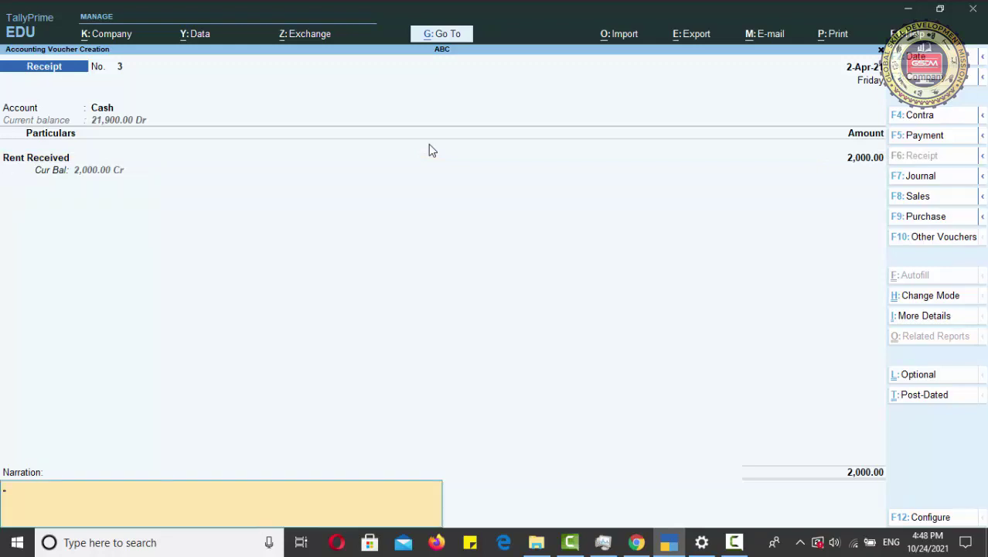
text(rent received from abc)
key(Return)
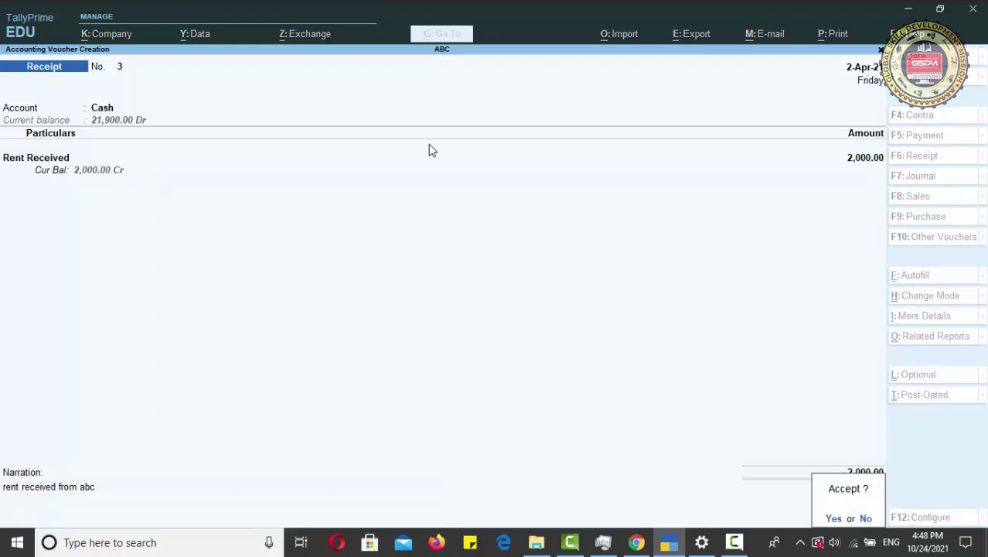
click(832, 518)
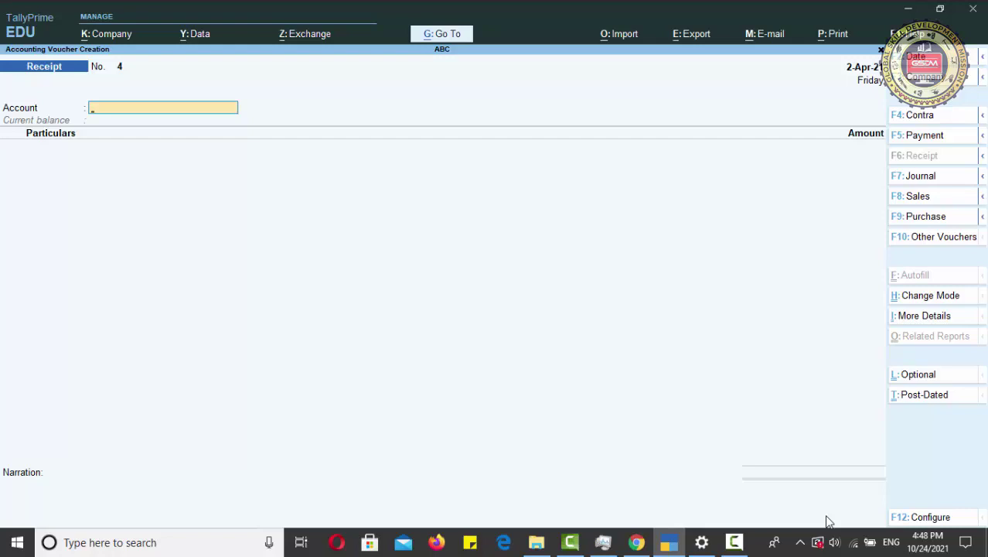
Review the vouchers in the Day Book down to the Rent Received receipt and open that entry
key(Escape)
key(Down)
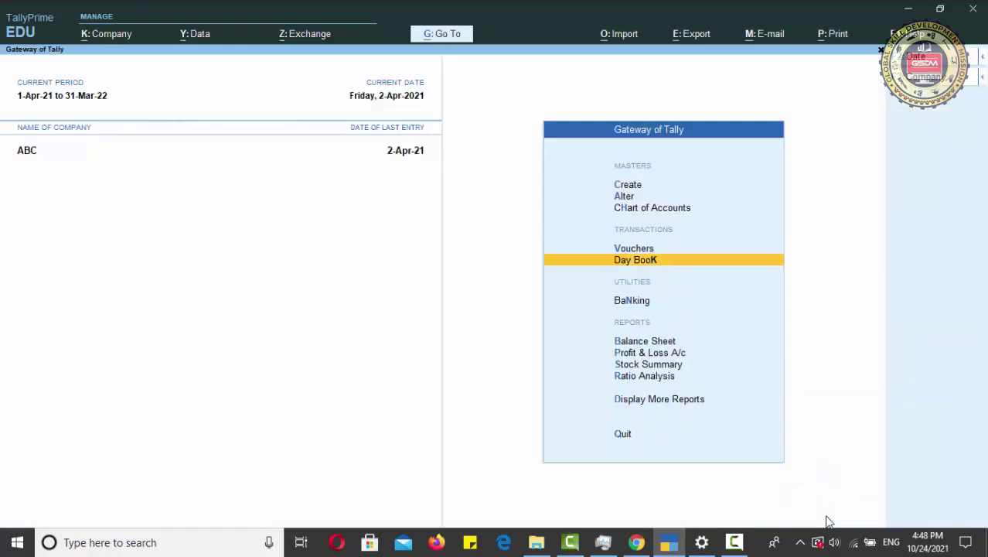
key(Return)
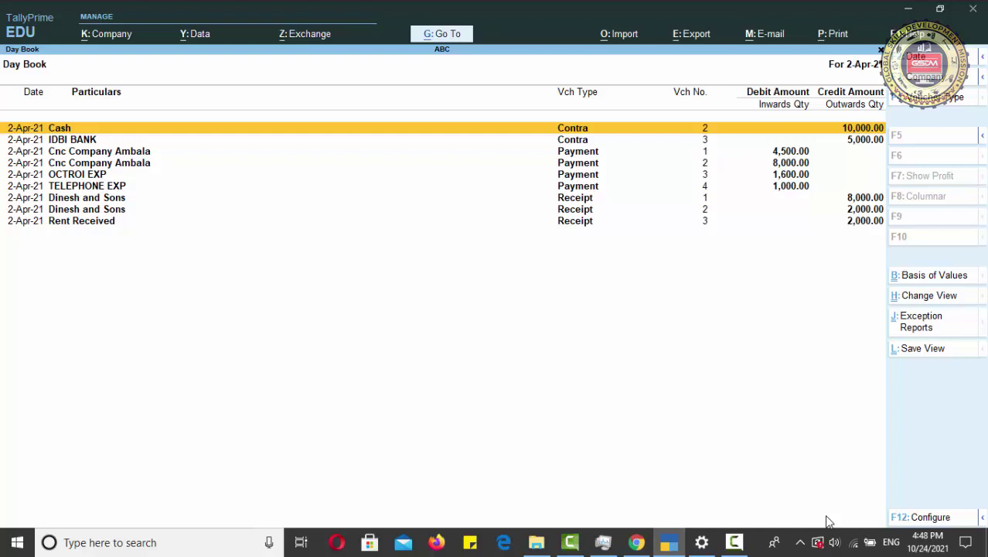
key(Down)
key(Down)
key(Down)
key(Down)
key(Down)
key(Down)
key(Down)
key(Down)
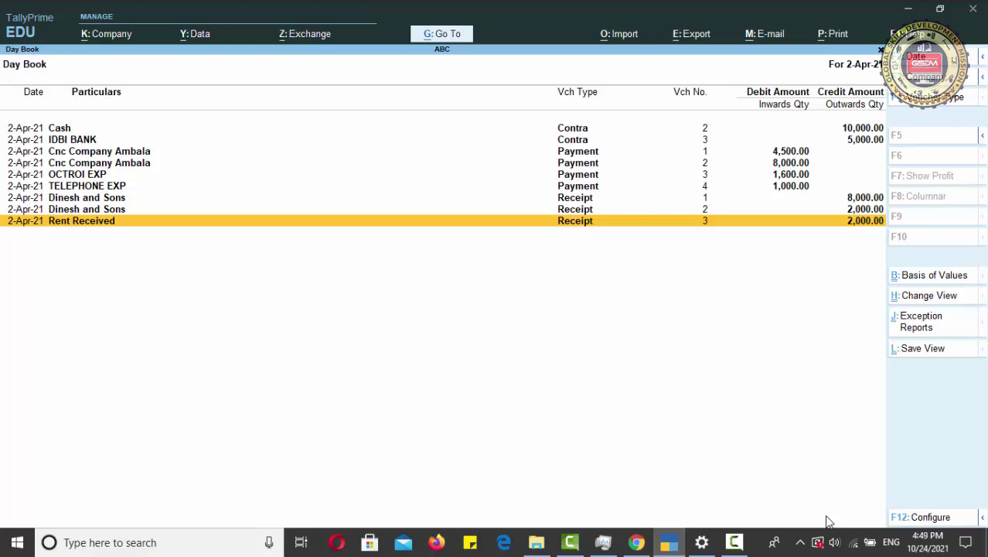
key(Return)
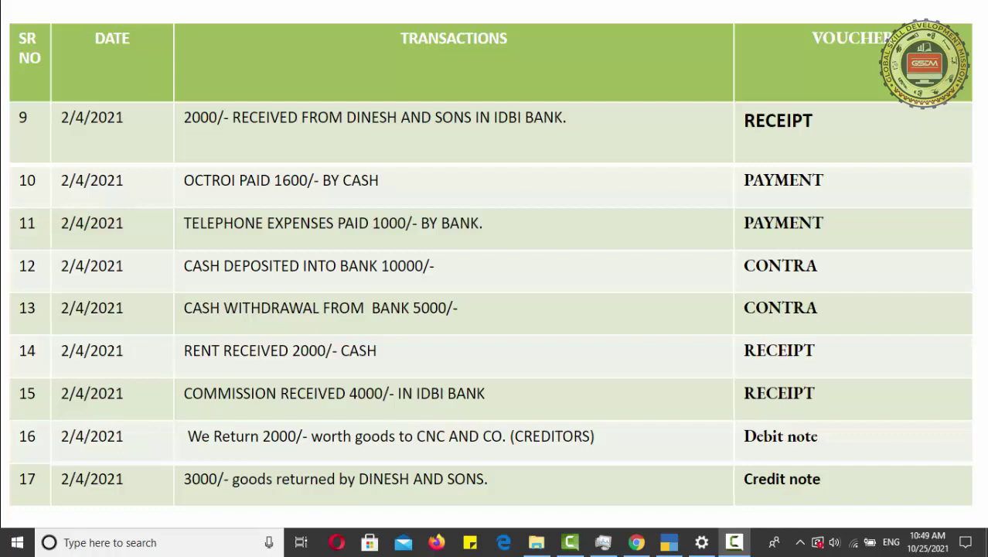
Switch to TallyPrime and look through the existing ledgers of ABC for a commission ledger
key(alt+Tab)
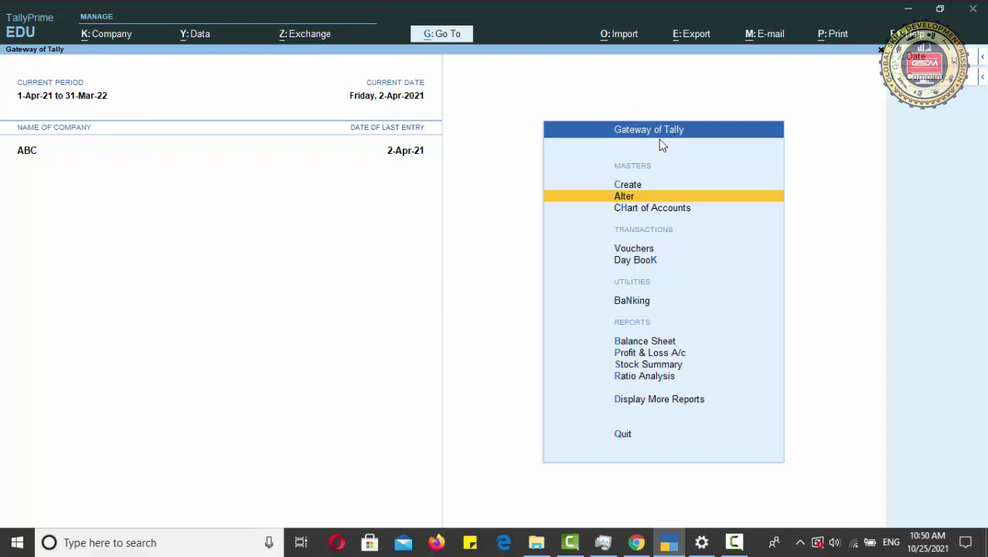
click(622, 196)
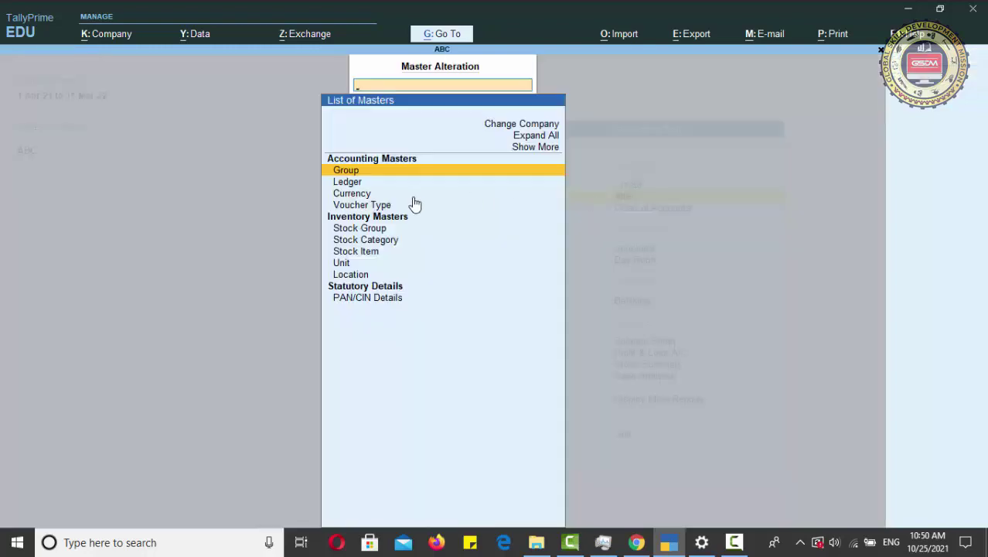
click(349, 181)
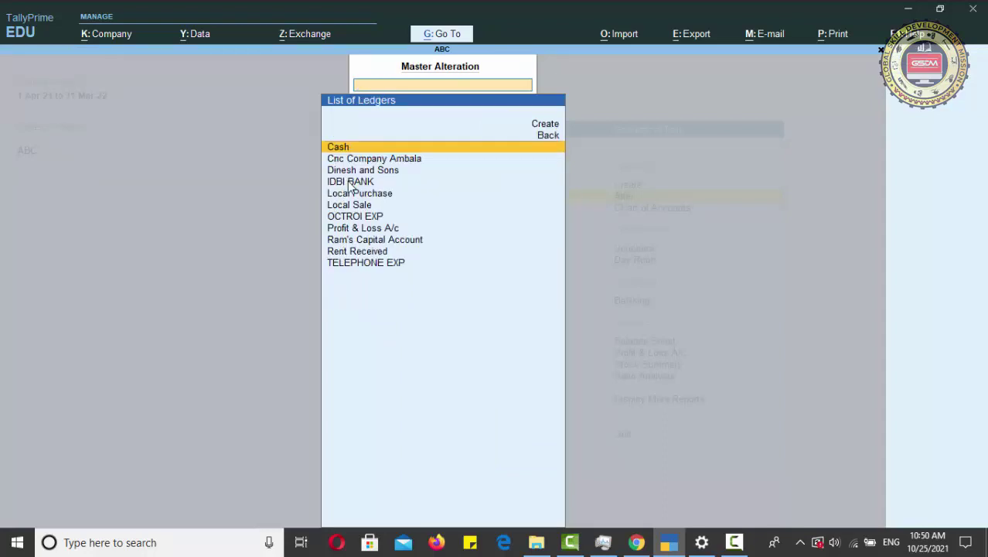
key(Down)
key(Down)
key(Down)
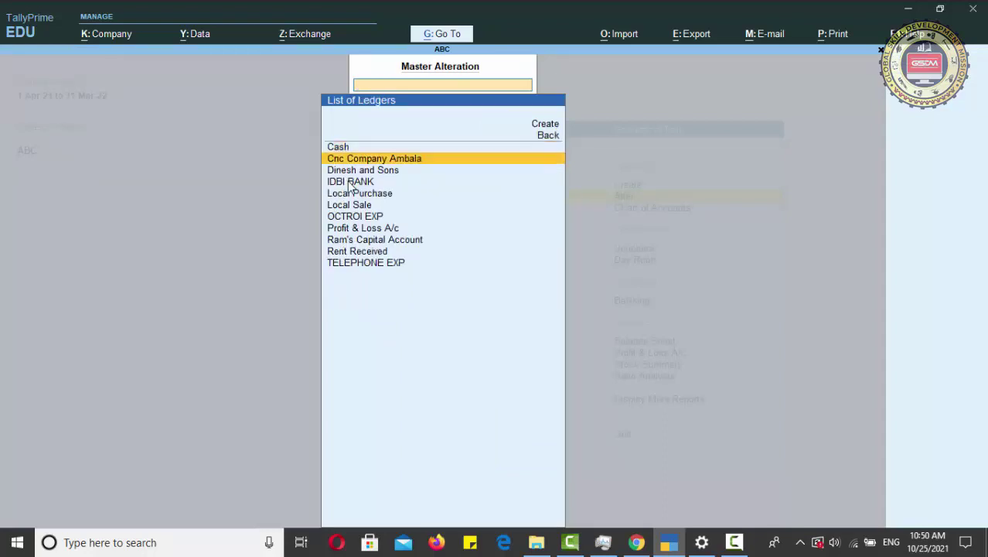
key(Down)
key(Down)
key(Down)
key(Down)
key(Down)
key(Down)
key(Down)
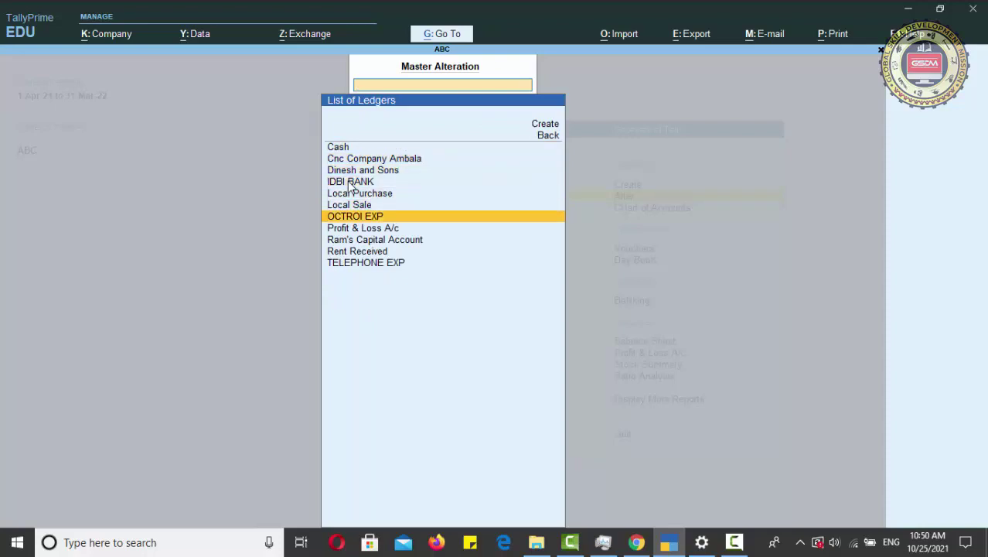
key(Up)
key(Up)
key(Up)
key(Up)
key(Up)
key(Up)
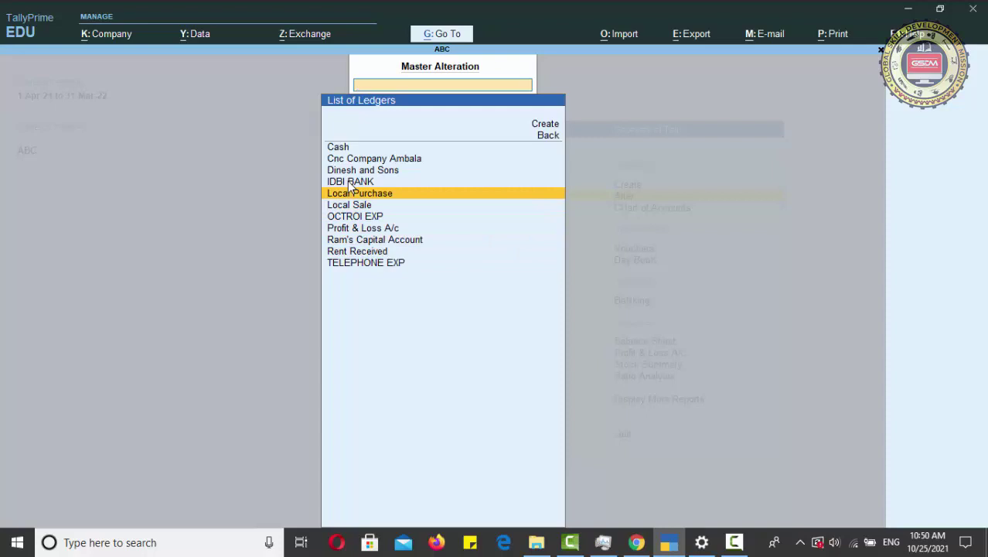
key(Down)
key(Down)
key(Down)
key(Down)
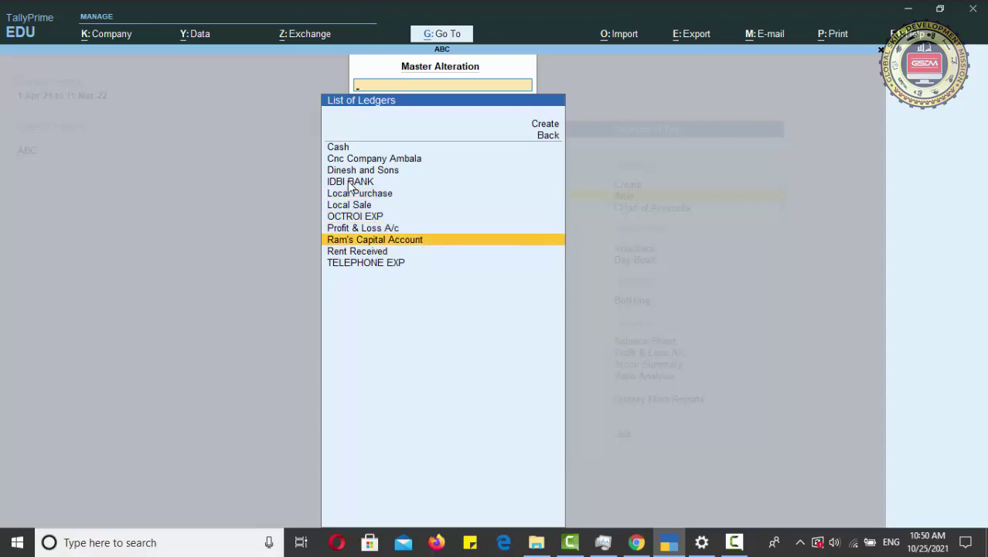
key(Escape)
key(Escape)
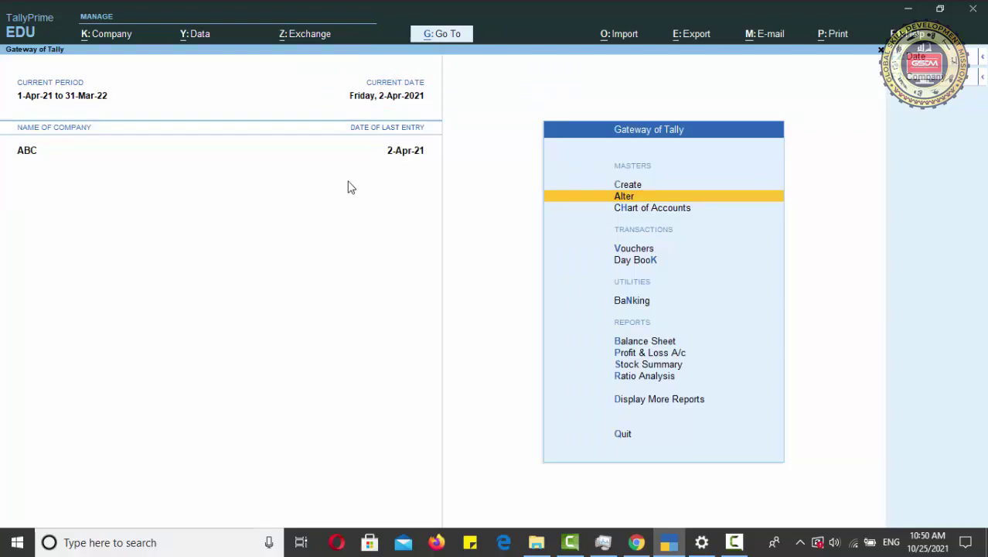
Start a new receipt voucher and set its account to IDBI BANK
key(Down)
key(Down)
key(Down)
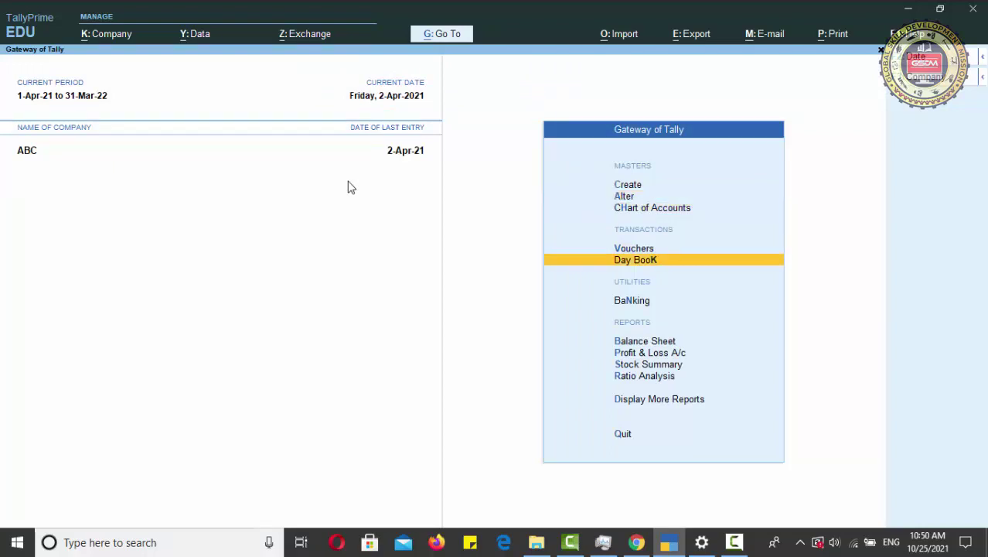
key(Up)
key(Return)
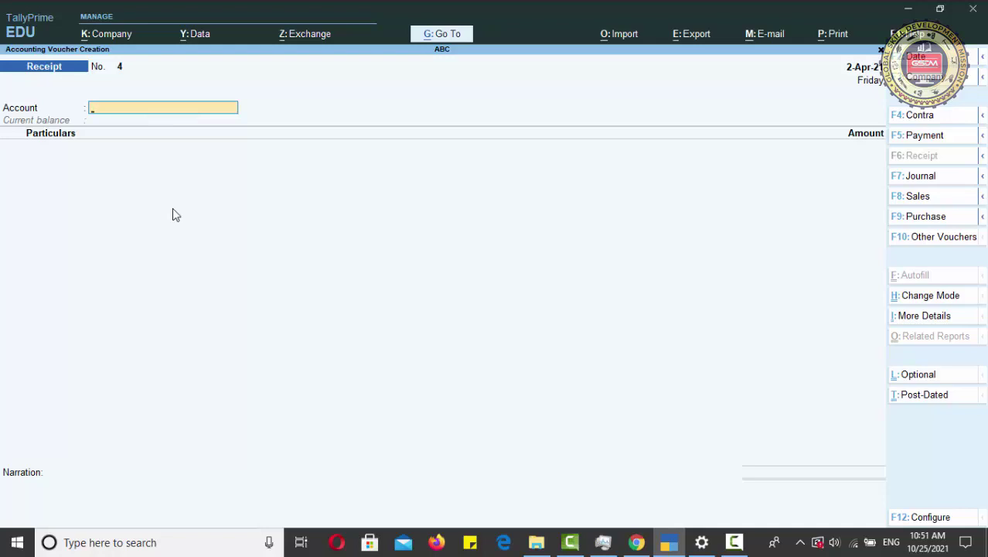
text(Id)
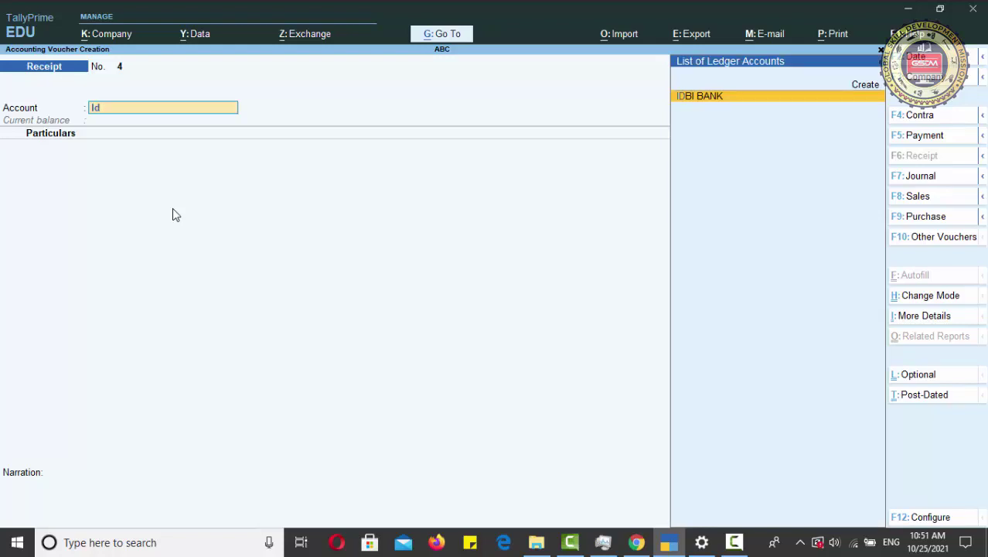
key(Return)
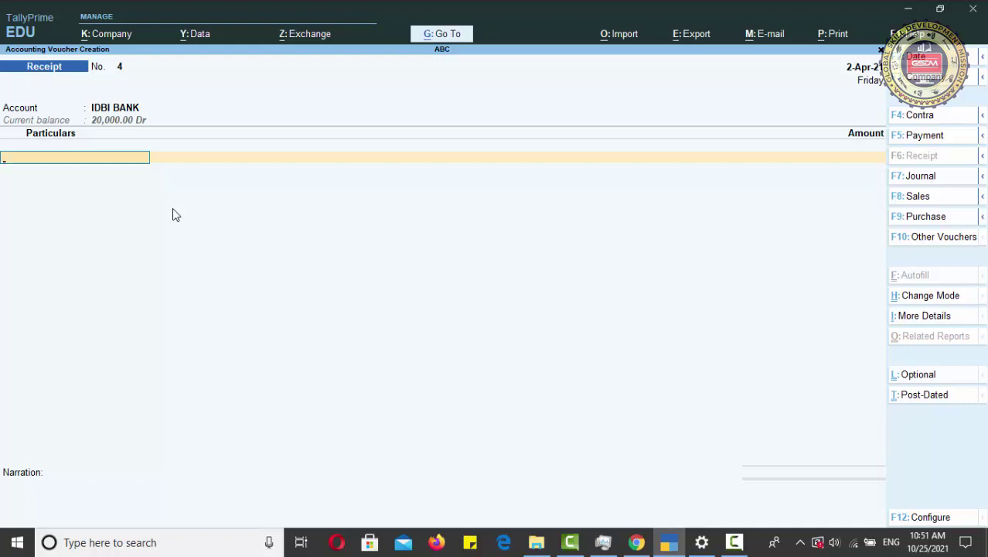
Create a Commission Received ledger under Indirect Incomes from the voucher's particulars, with type Not Applicable and no bank details
text(C)
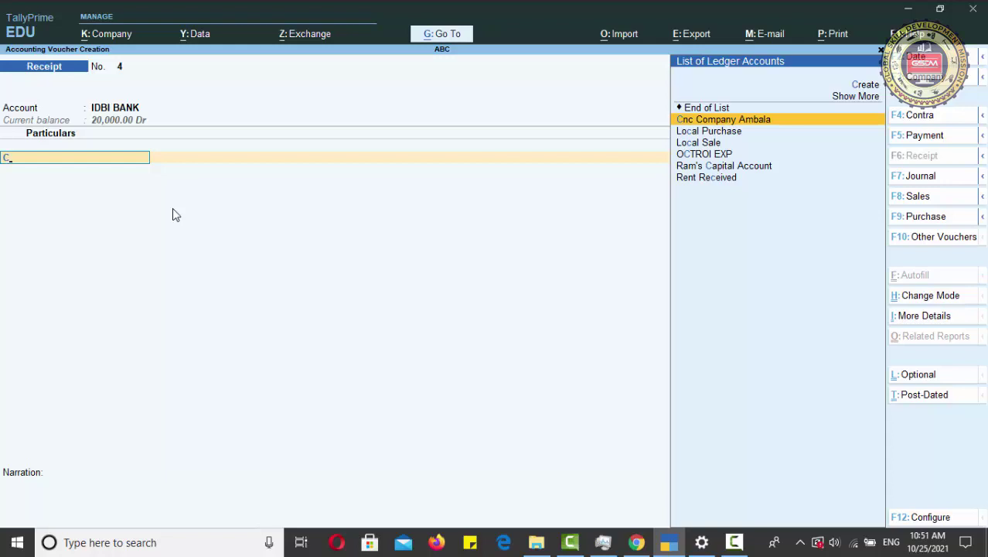
click(865, 87)
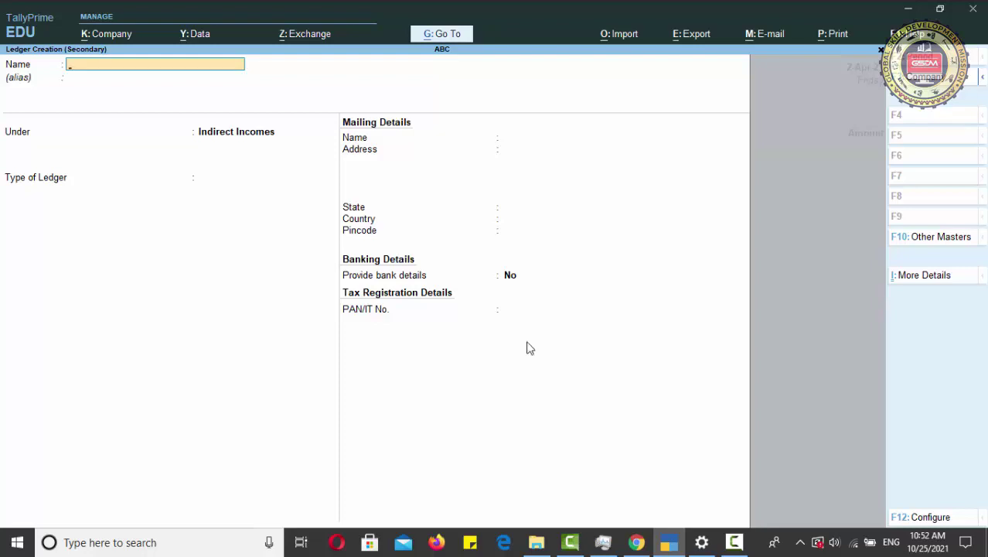
text(Commission Received)
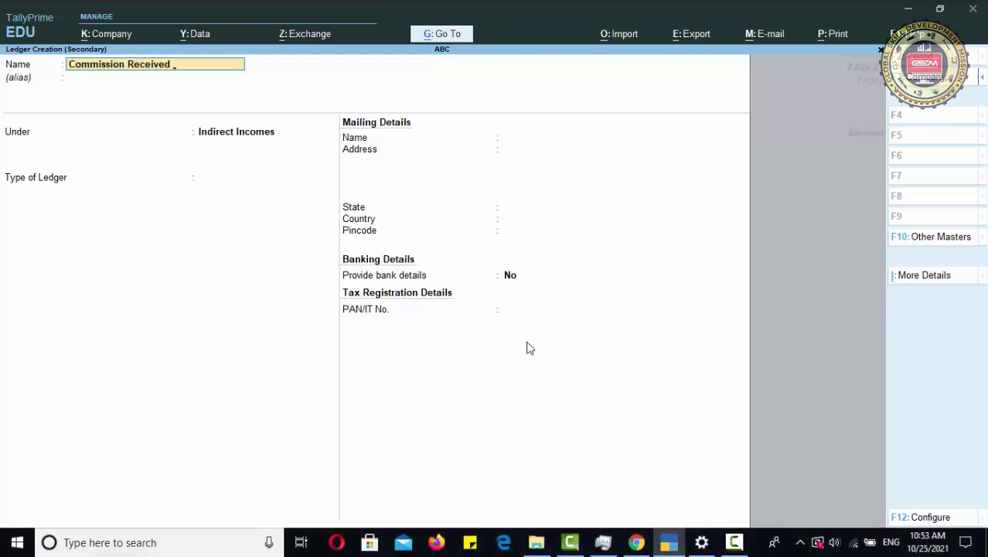
key(Return)
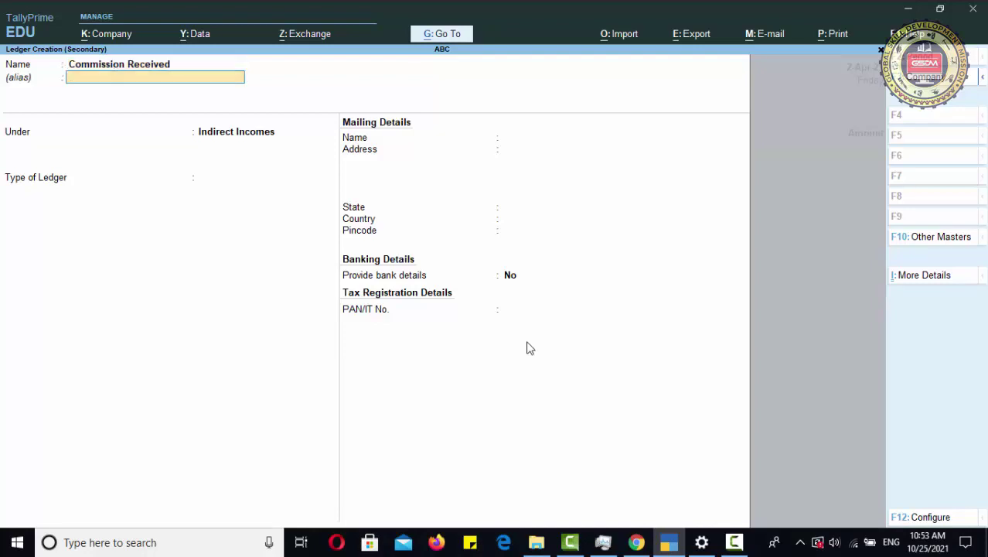
key(Return)
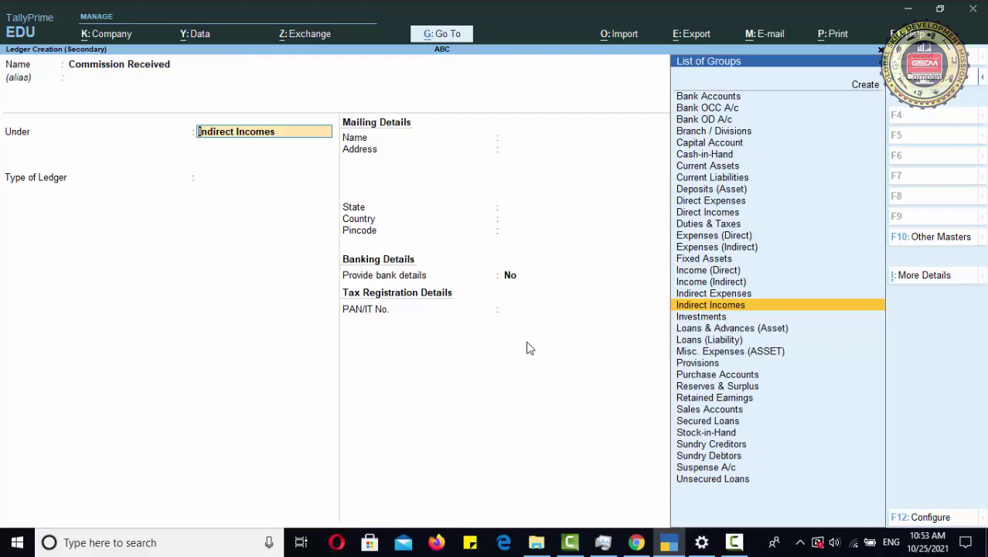
key(Return)
key(Return)
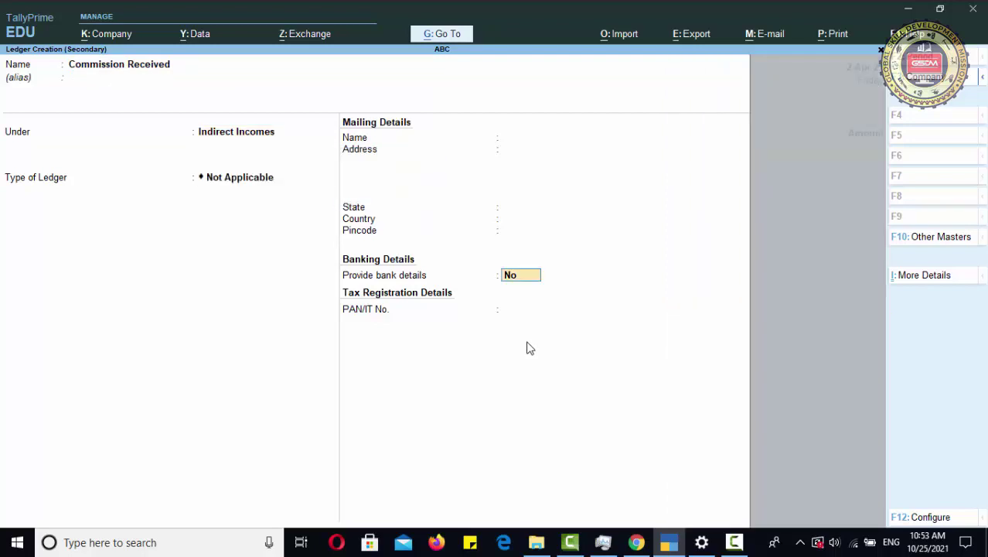
key(Return)
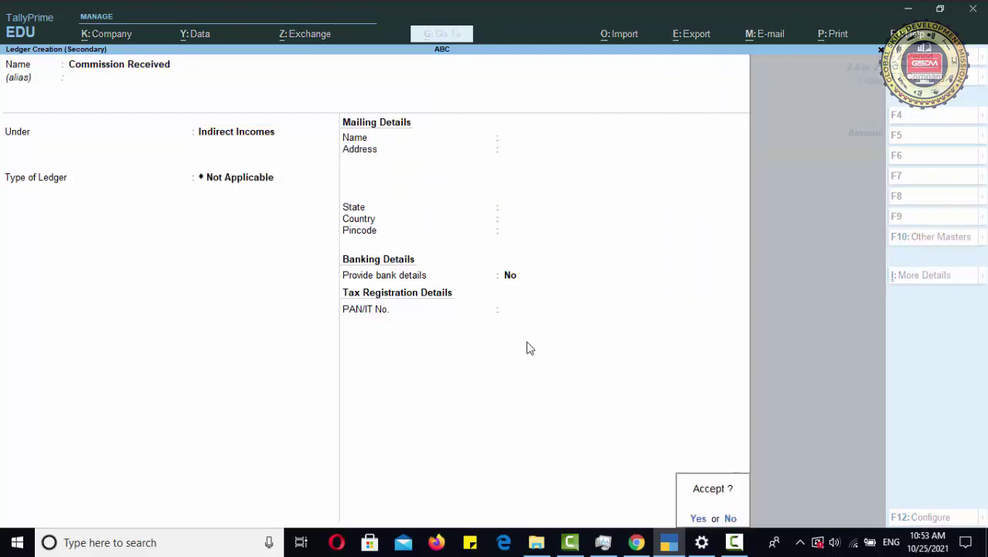
key(Return)
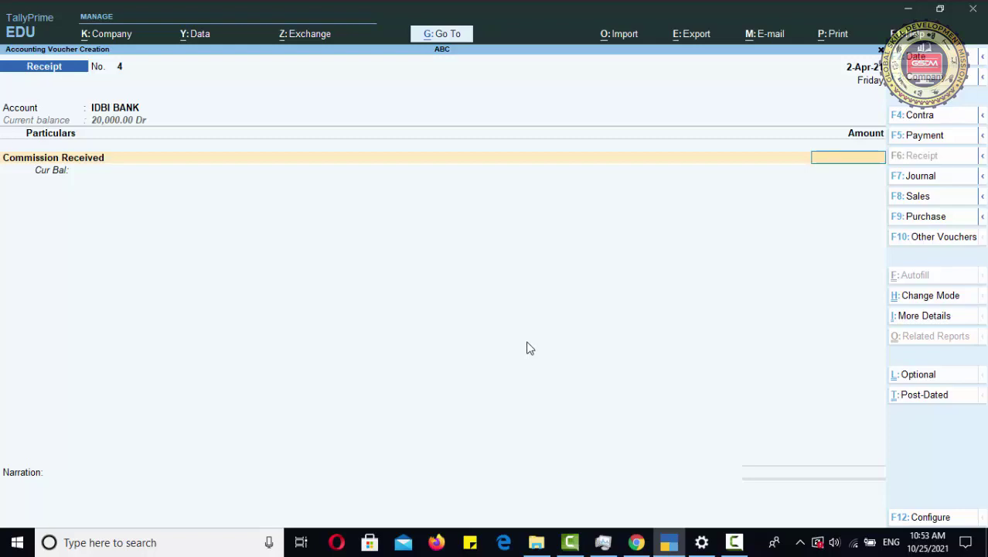
Enter 4,000 as the Commission Received amount and end the list of particulars
text(4000)
key(Return)
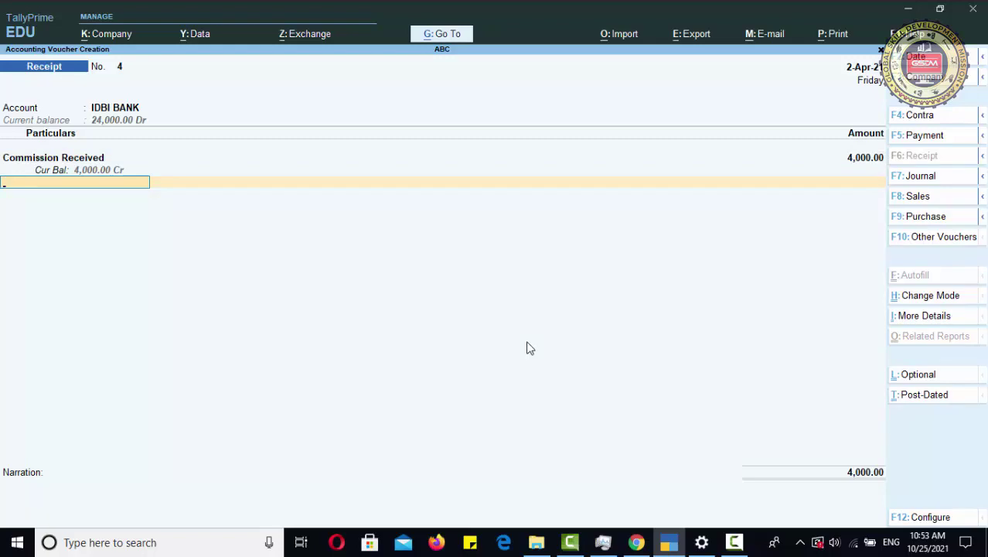
key(Return)
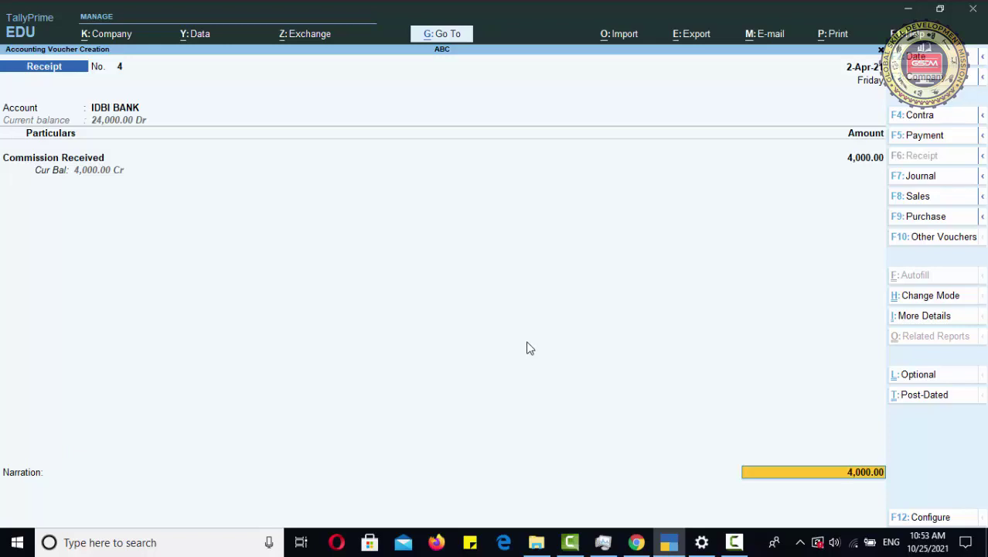
Accept the IDBI BANK allocation as Cheque/DD for 4,000 and save the receipt with a blank narration, leaving voucher entry
key(Return)
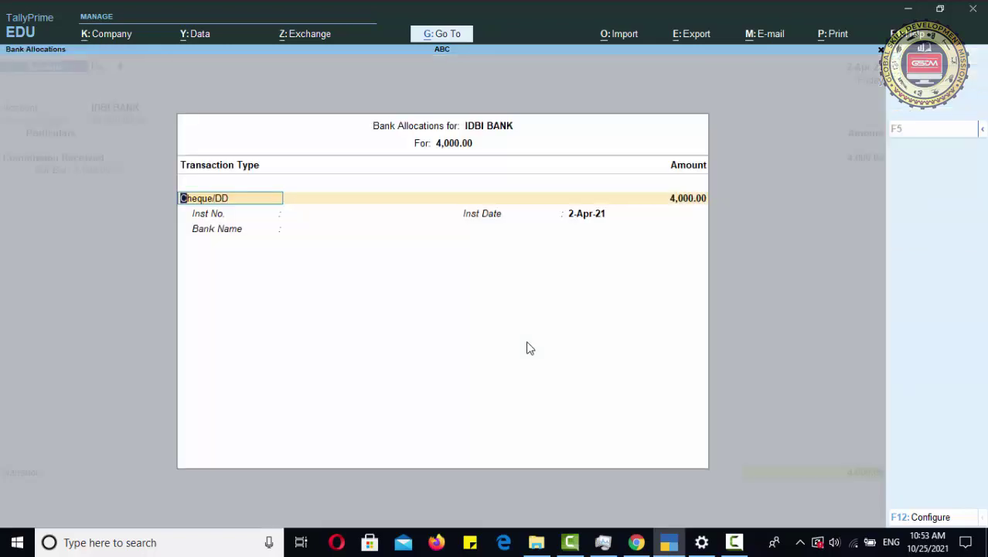
key(Return)
key(Return)
key(Return)
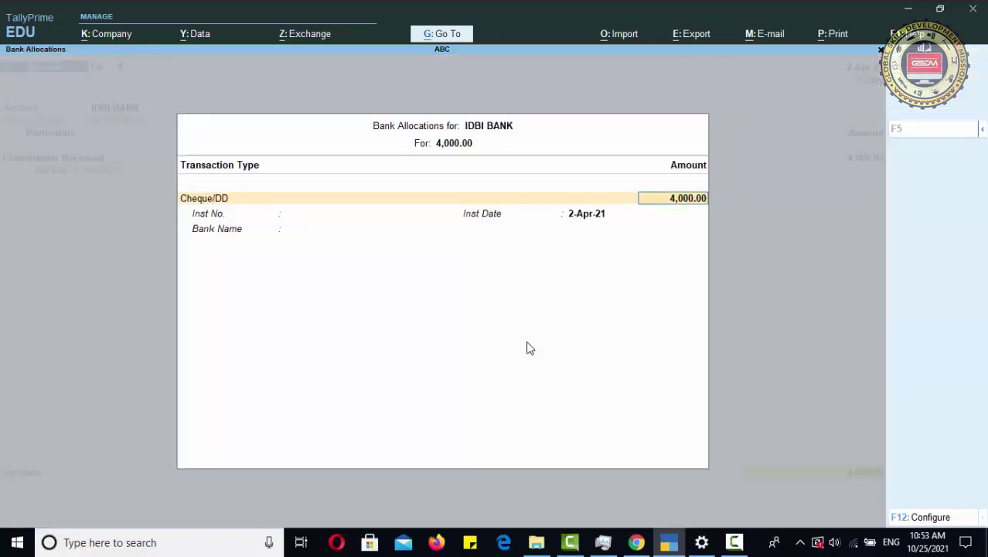
key(Return)
key(Return)
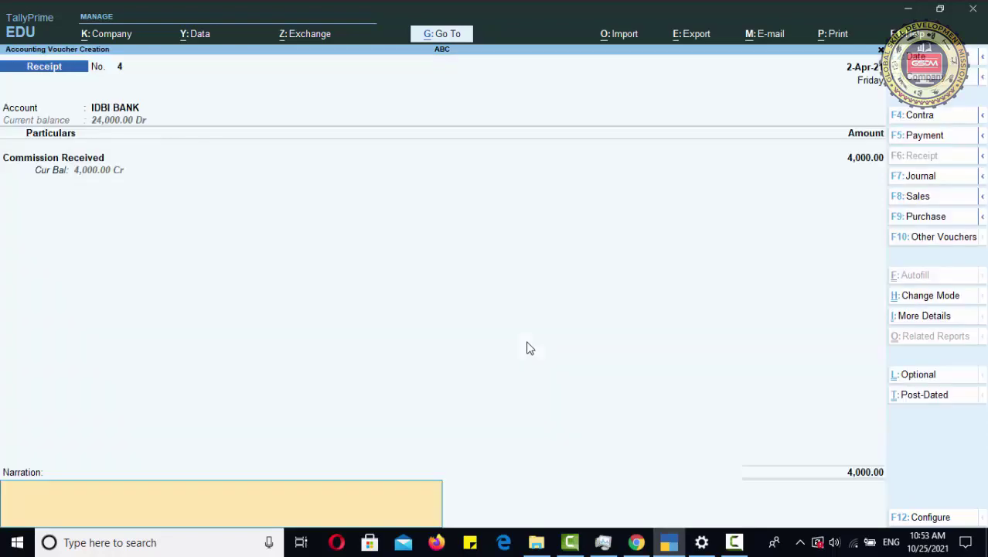
key(Return)
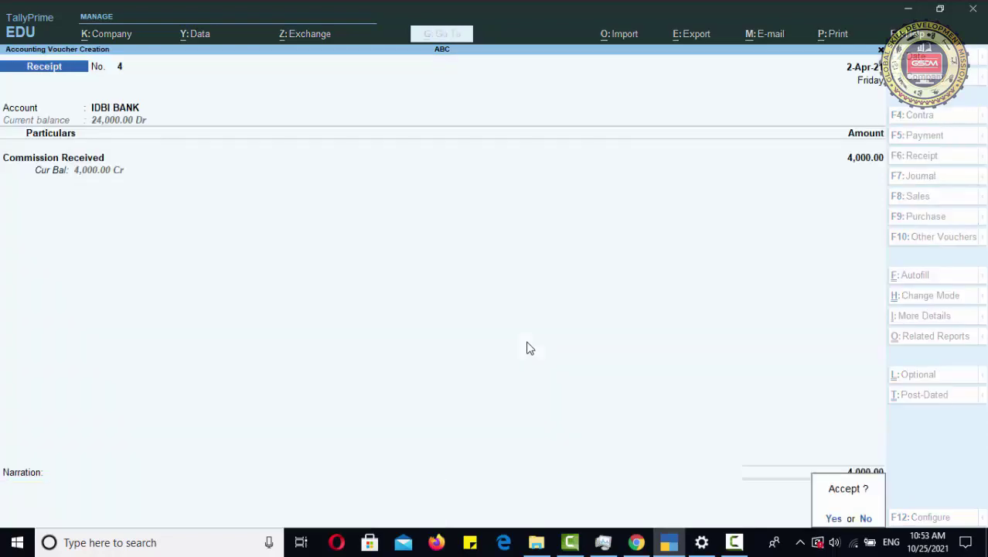
key(y)
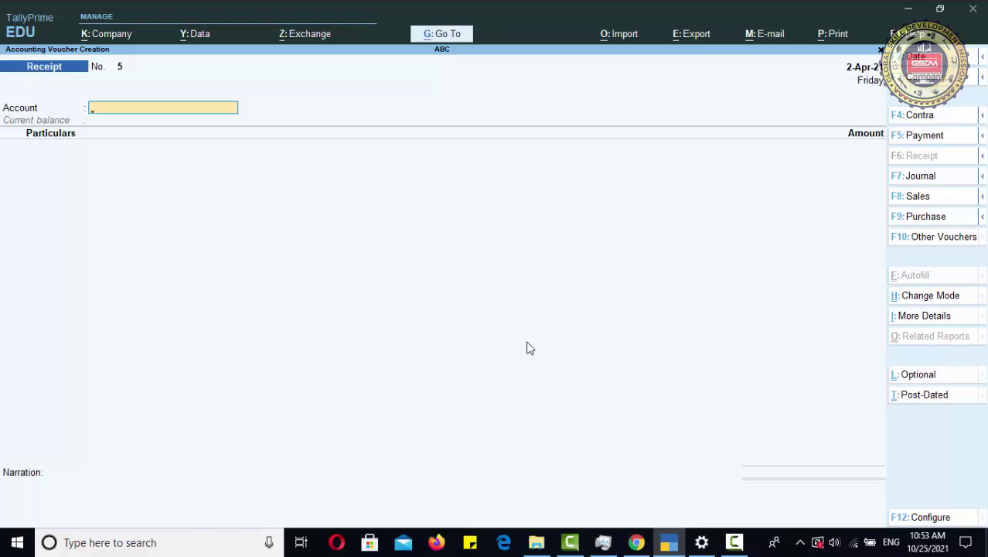
key(s)
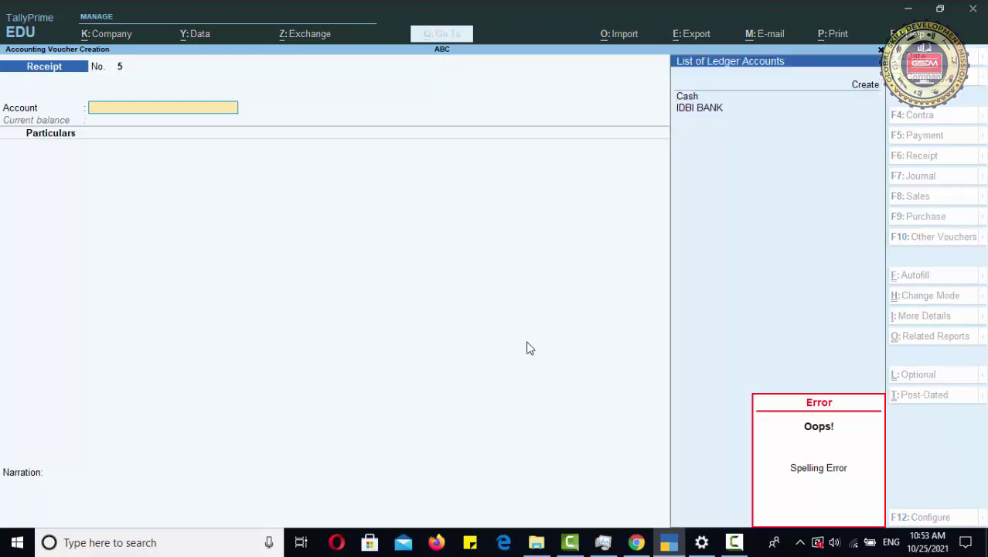
key(Escape)
key(y)
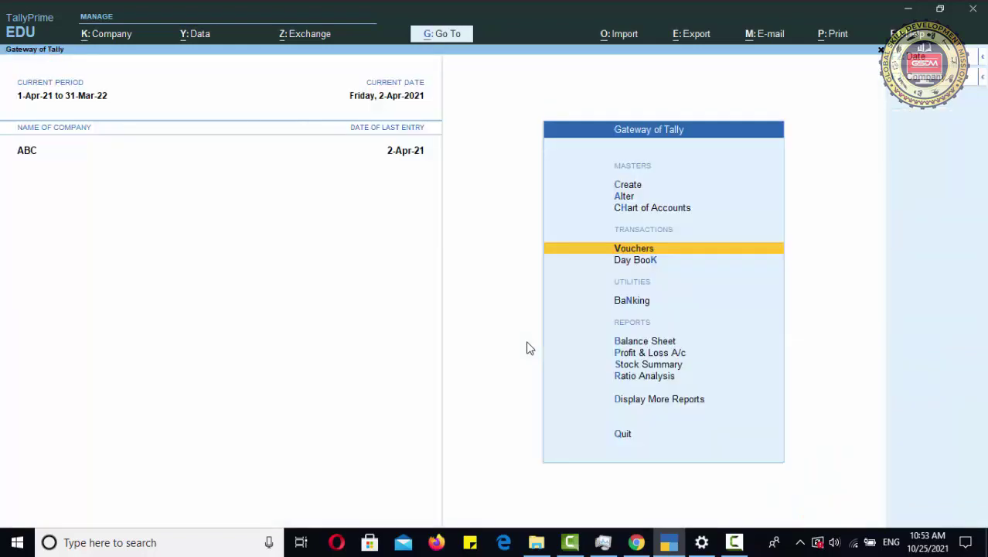
Review the Day Book down to the Commission Received receipt, open that entry to check it, and return to the list
key(Down)
key(Return)
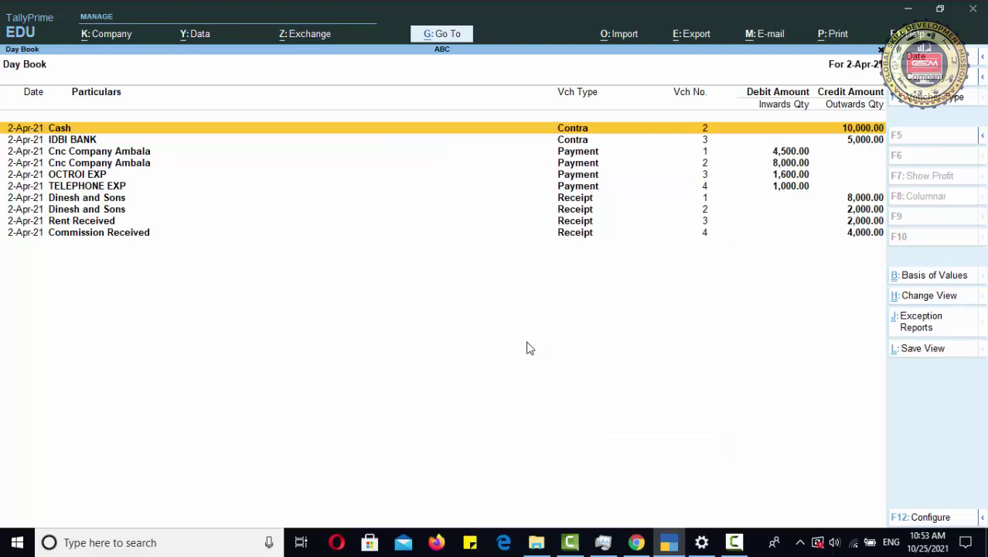
key(Down)
key(Down)
key(Down)
key(Down)
key(Down)
key(Down)
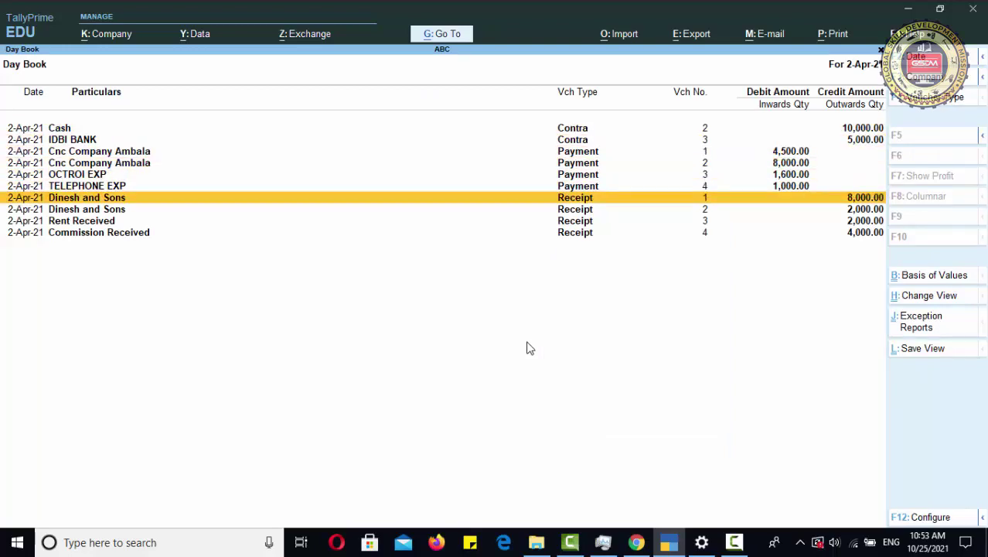
key(Down)
key(Down)
key(Down)
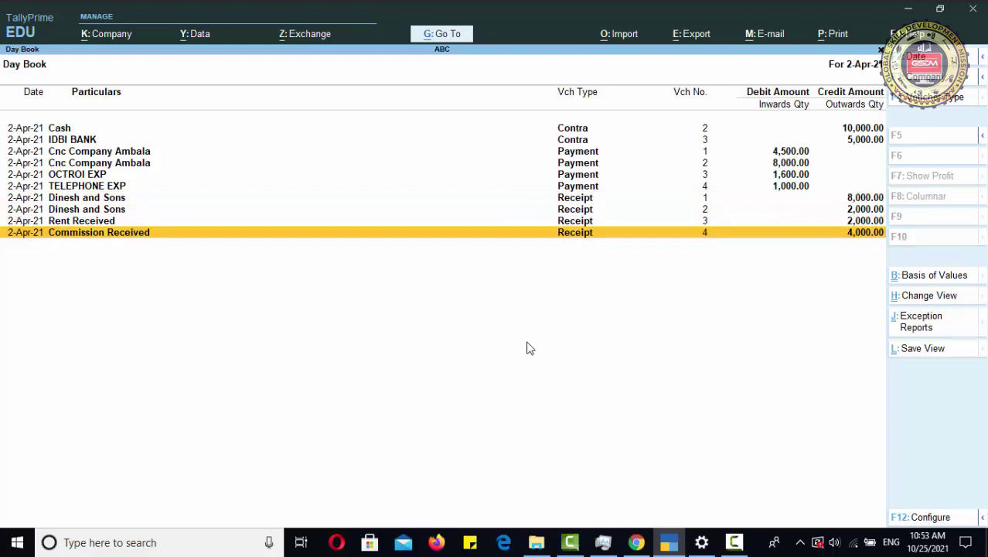
key(Return)
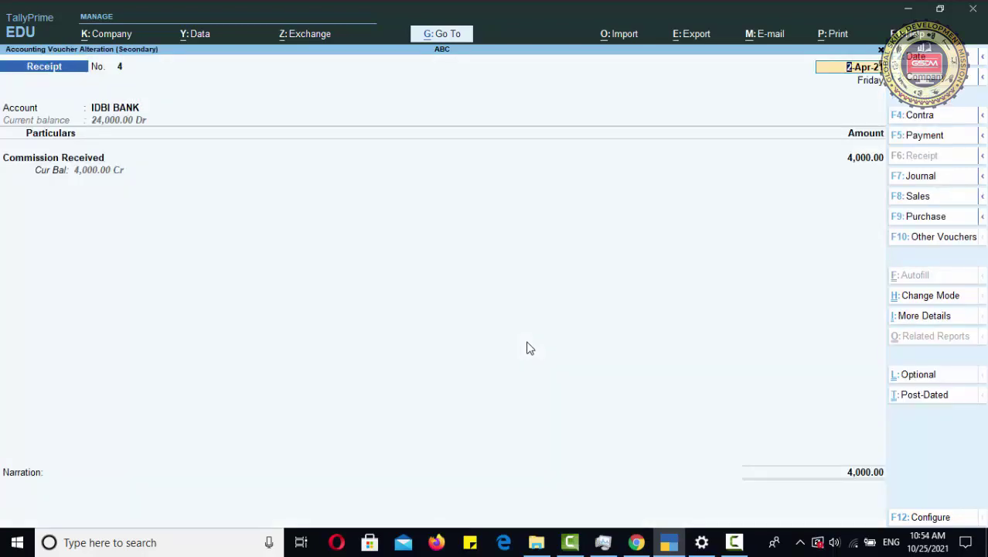
key(Escape)
key(y)
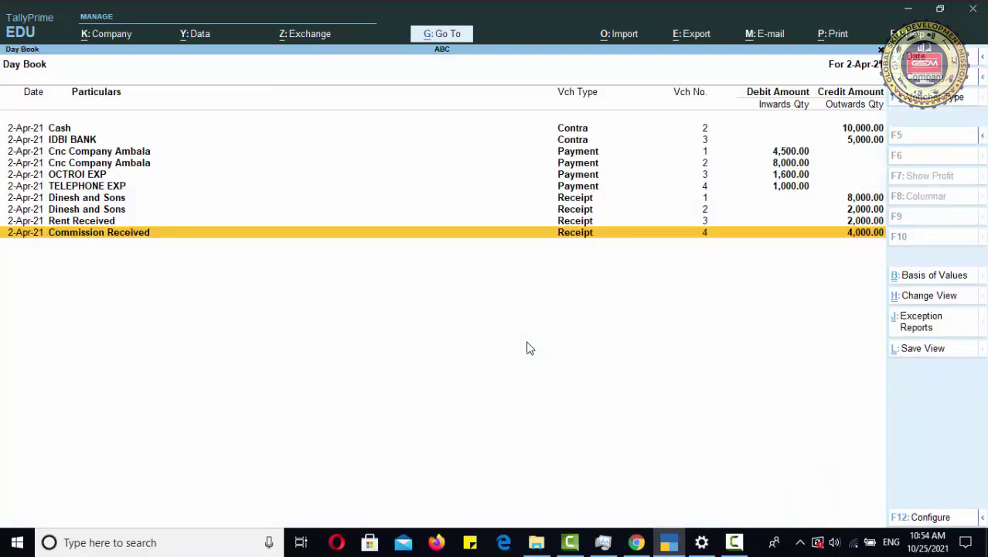